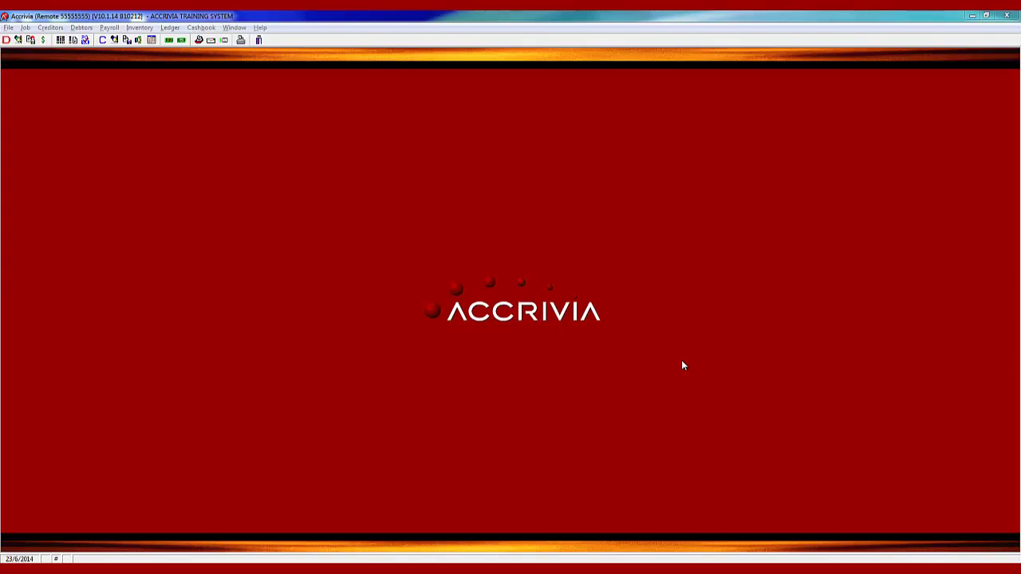
Step: Exclude Debtors, Jobs, Creditors and all GLedger checks from the system balance check
key("F1")
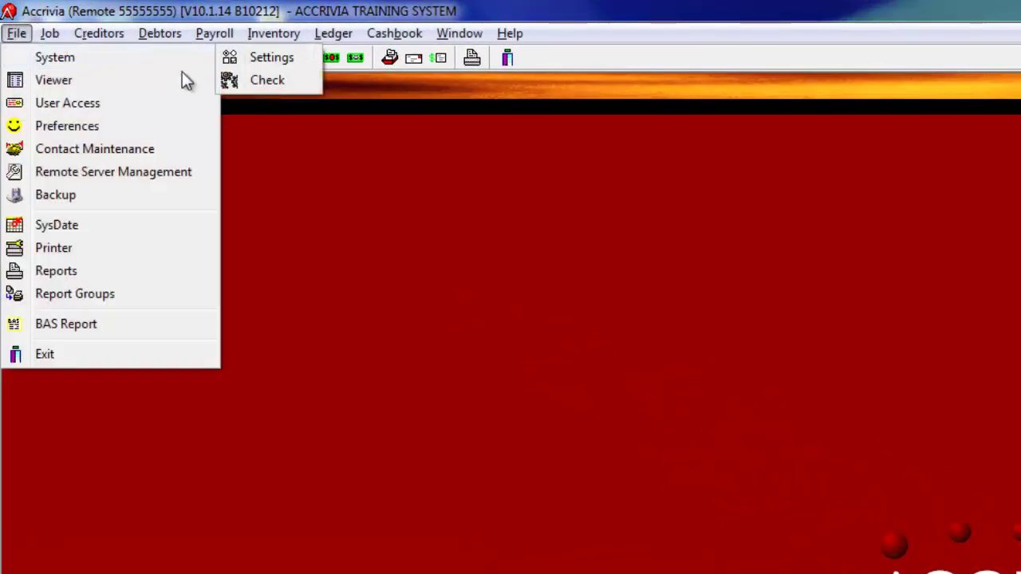
left_click(237, 86)
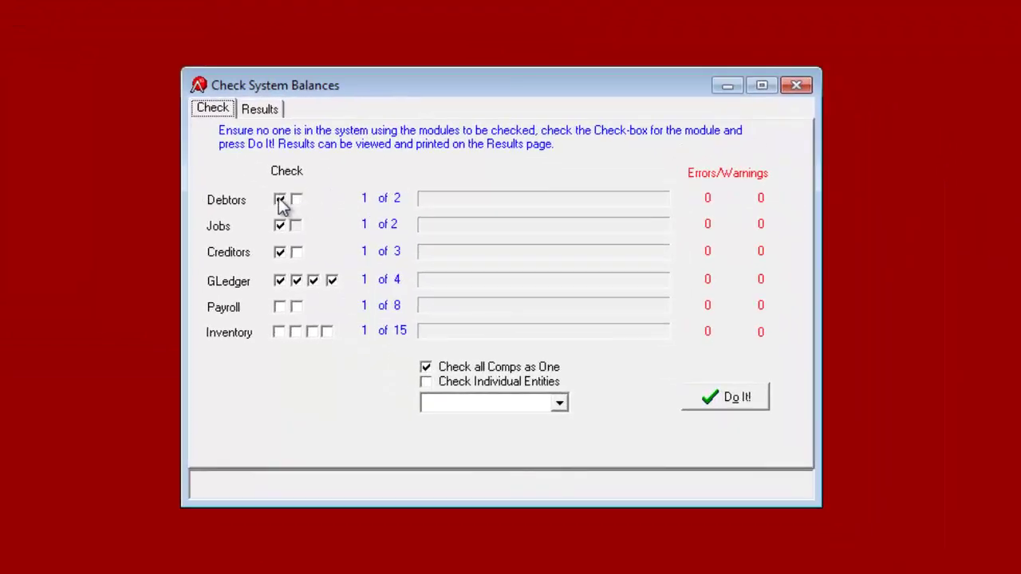
left_click(280, 201)
left_click(280, 226)
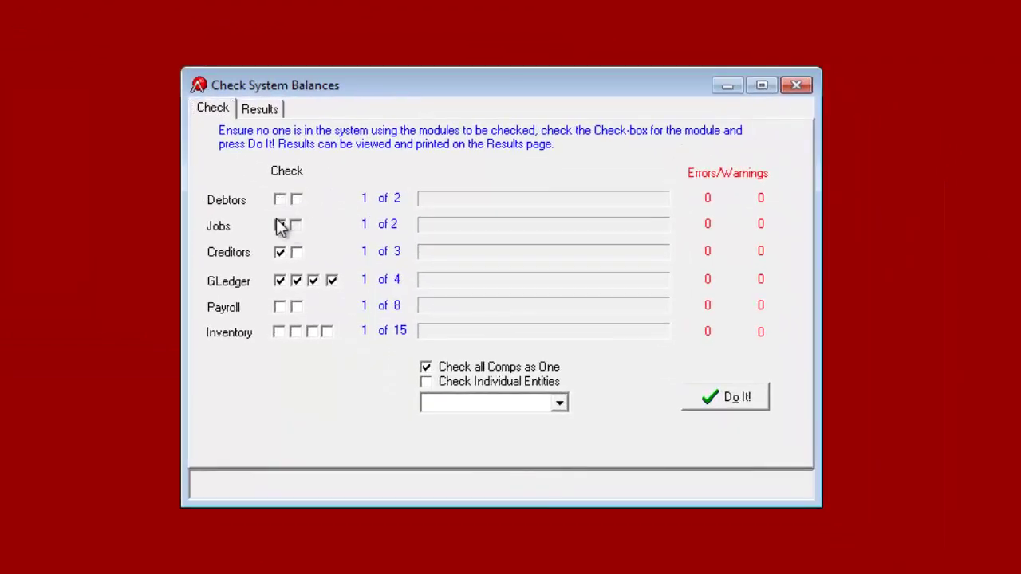
left_click(280, 252)
left_click(280, 280)
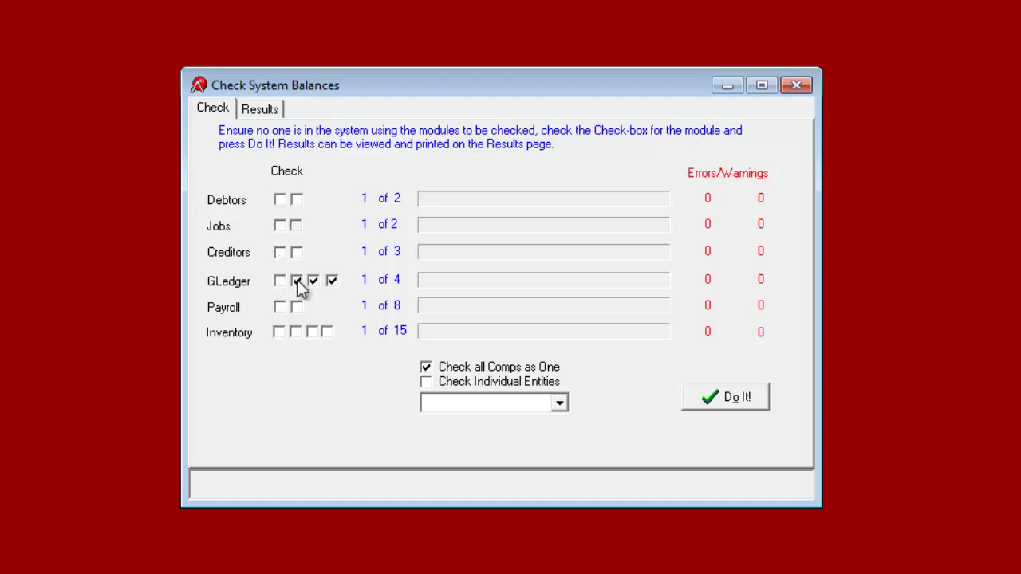
left_click(314, 281)
left_click(335, 282)
Step: Tick the three Inventory checks and run the balance check
left_click(296, 332)
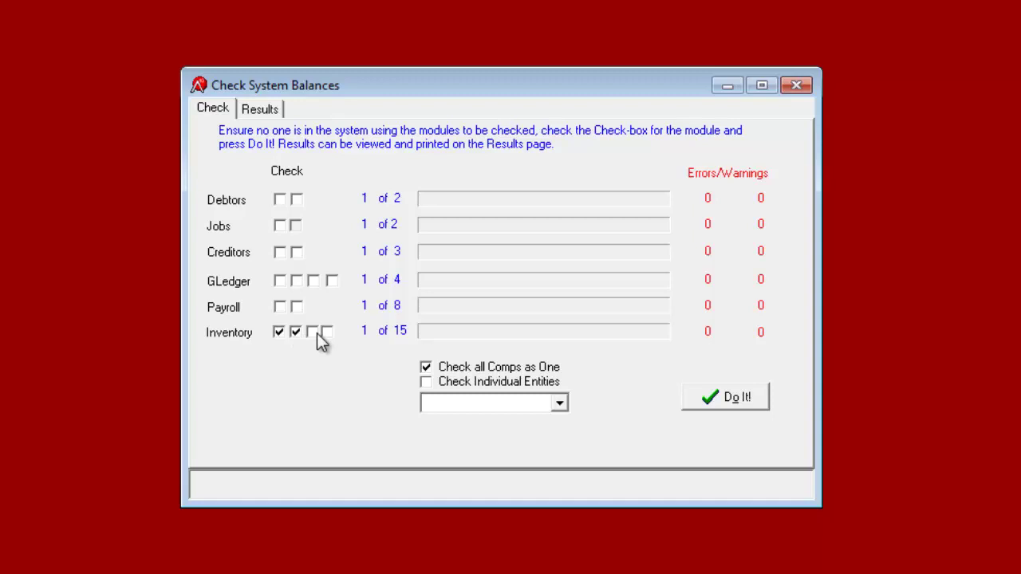
left_click(328, 332)
left_click(312, 332)
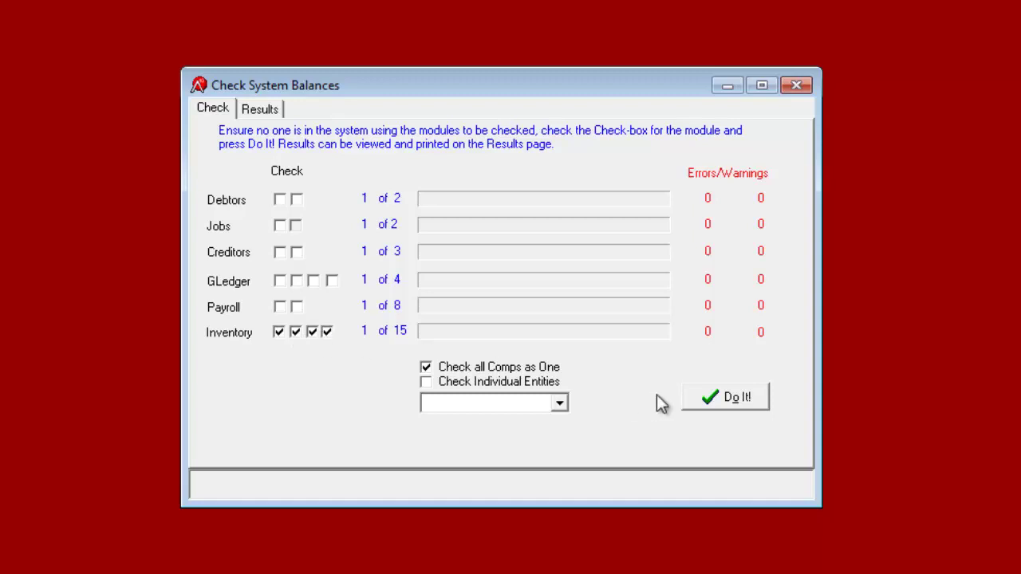
left_click(720, 401)
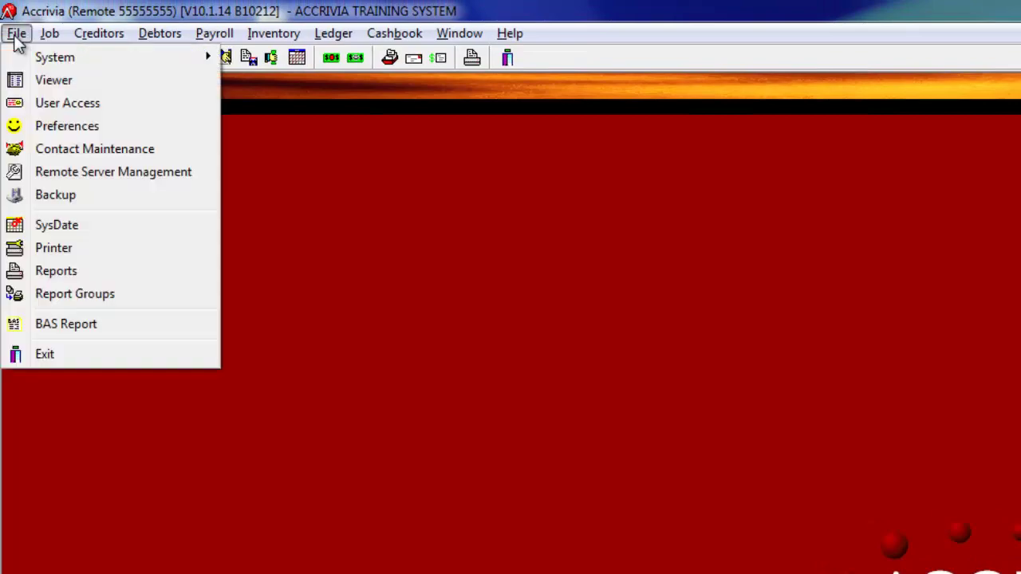
Step: Back up the database to C:\ on the Programs (C:) drive
left_click(72, 199)
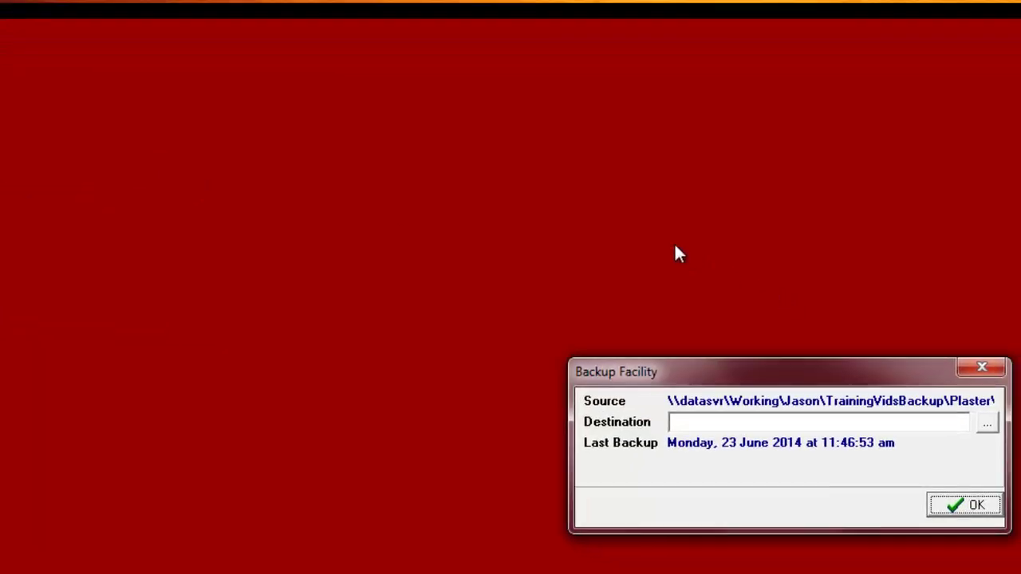
left_click(700, 295)
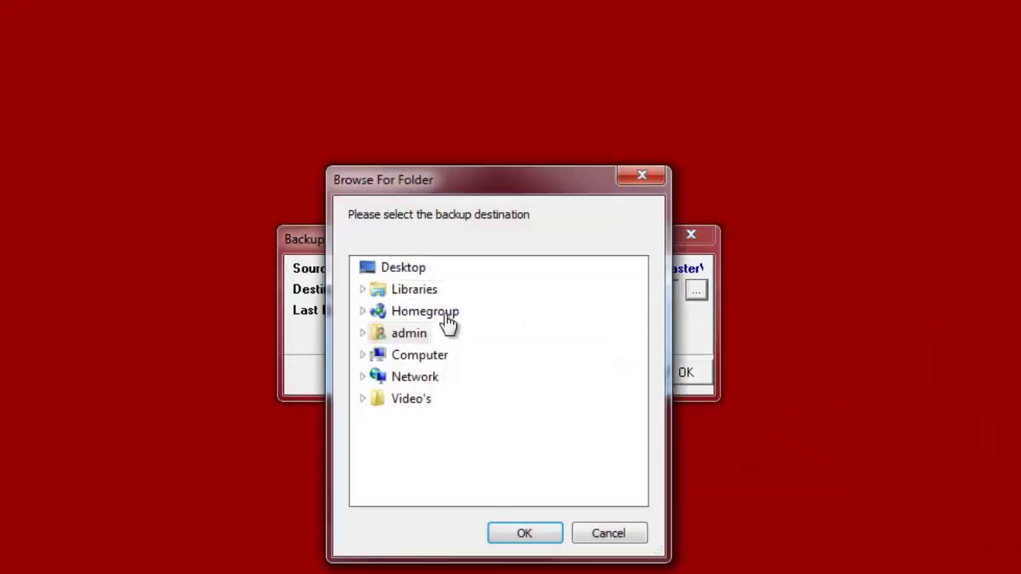
double_click(417, 356)
double_click(415, 380)
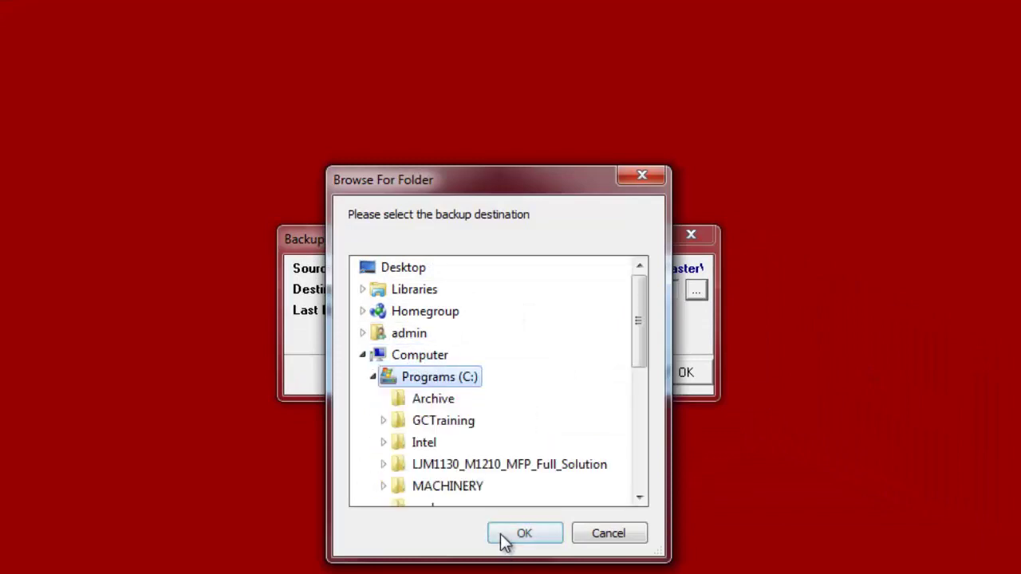
left_click(500, 533)
left_click(650, 383)
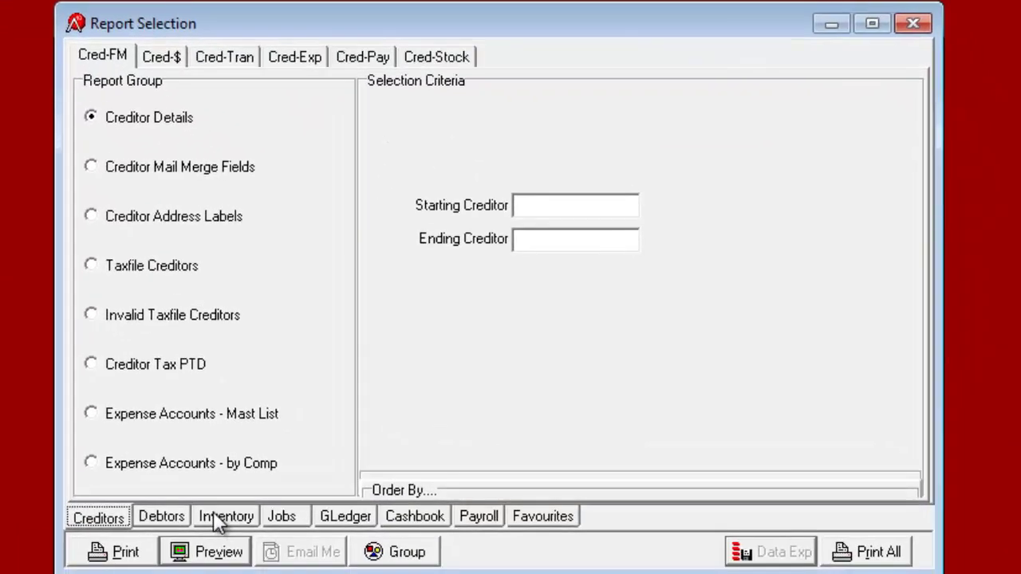
Step: Select the Inventory > Inv-Other > Stock Take Sheets report for preview
left_click(214, 515)
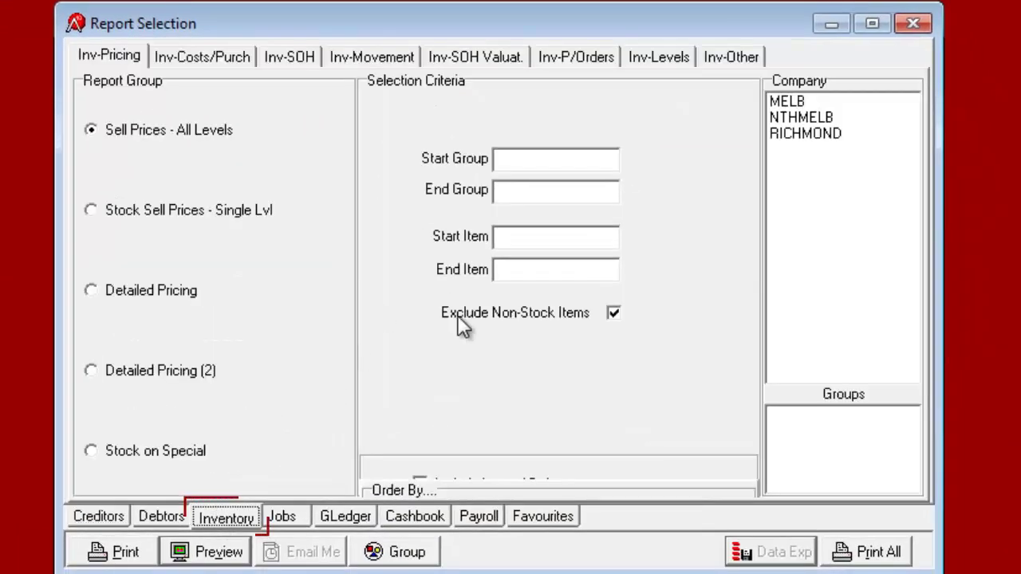
left_click(746, 56)
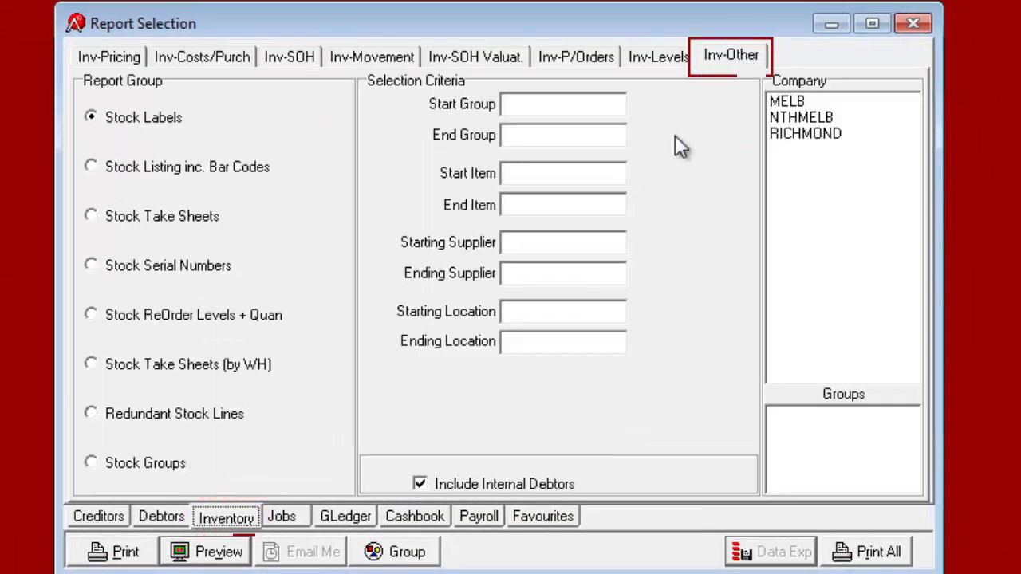
left_click(179, 217)
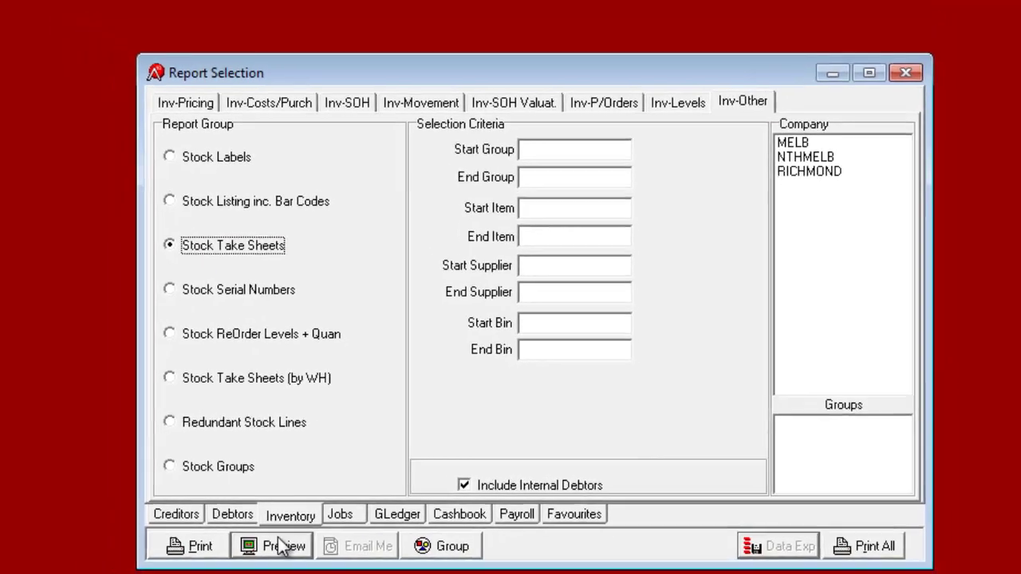
left_click(221, 552)
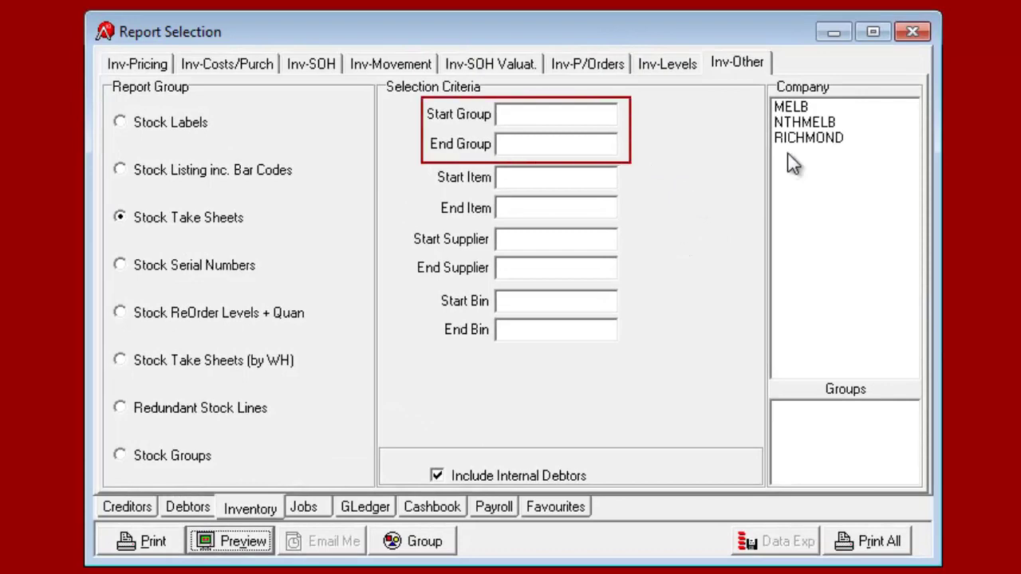
Step: Preview the stock take sheet with start and end group PB10MM, then close it
double_click(597, 114)
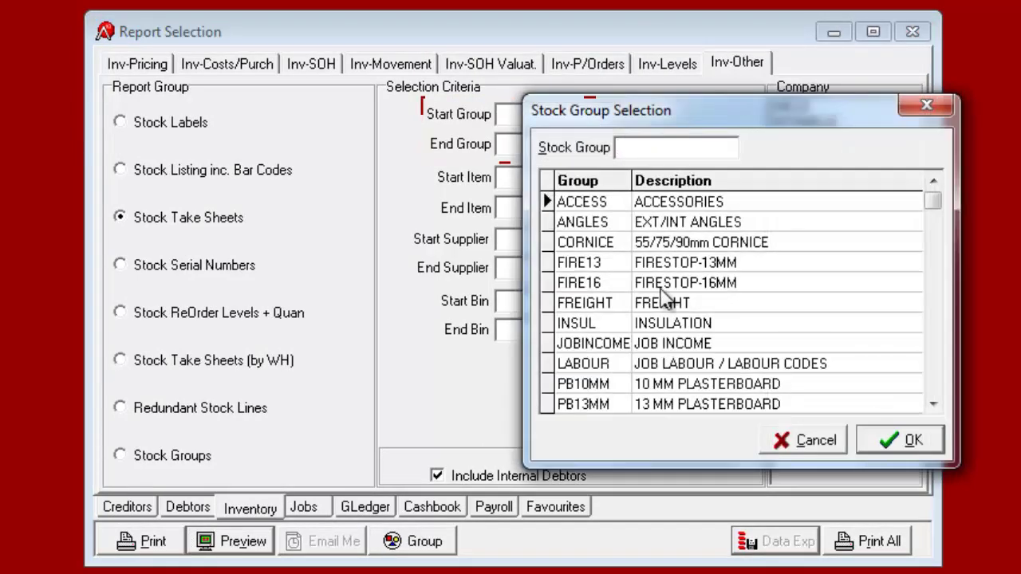
double_click(652, 381)
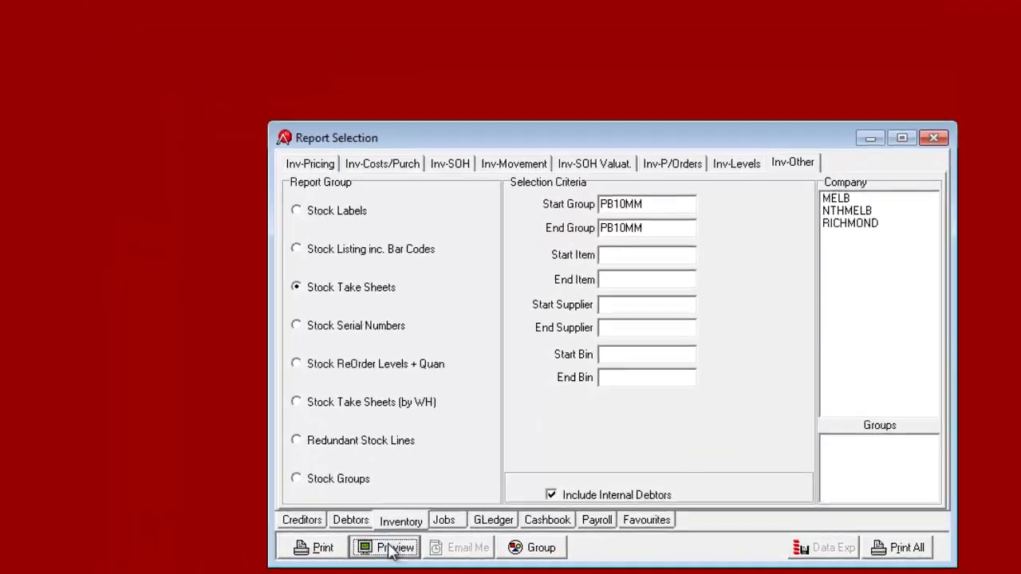
left_click(236, 541)
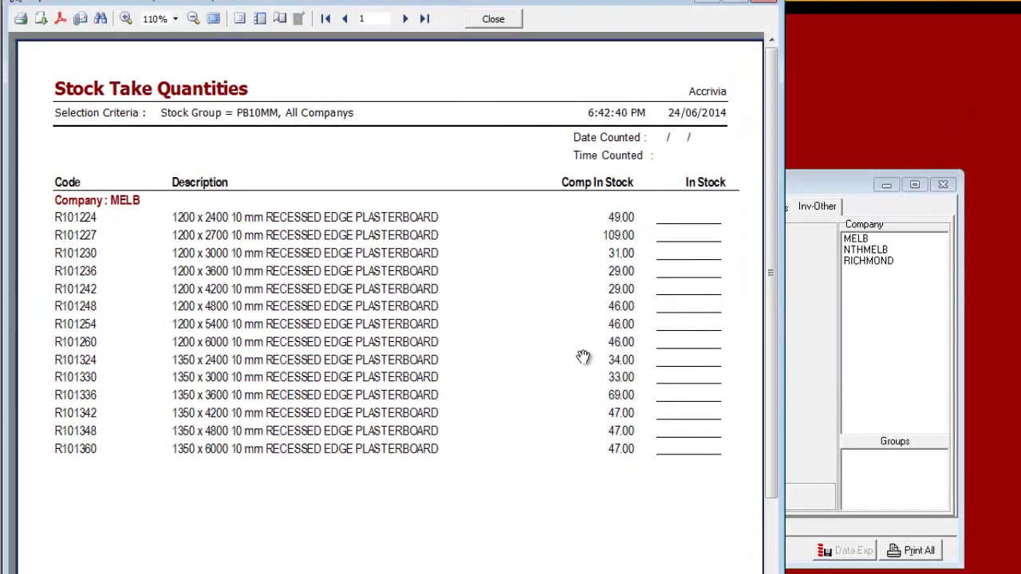
left_click(765, 4)
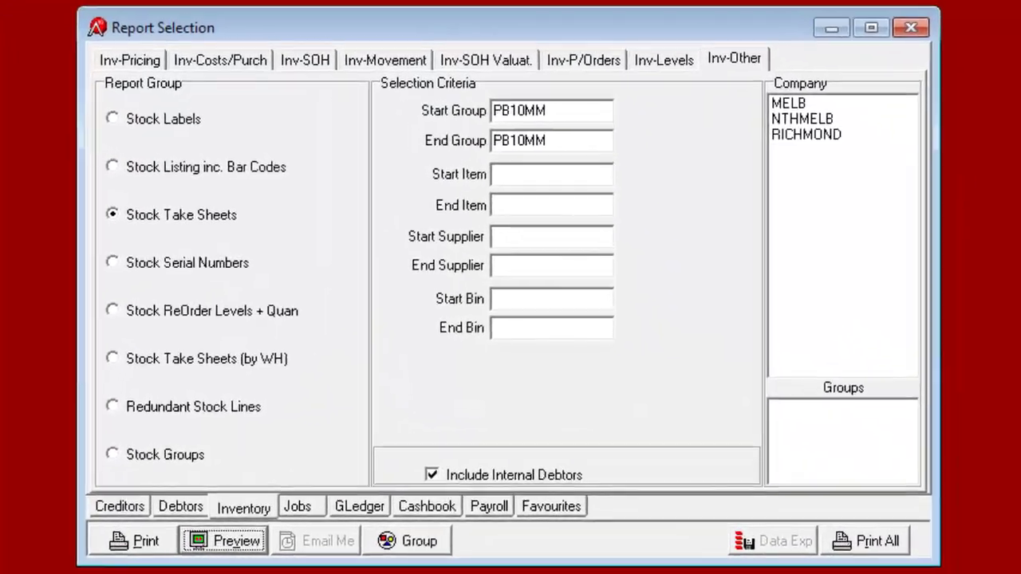
Step: Choose the Stock Take Sheets (by WH) report
left_click(271, 367)
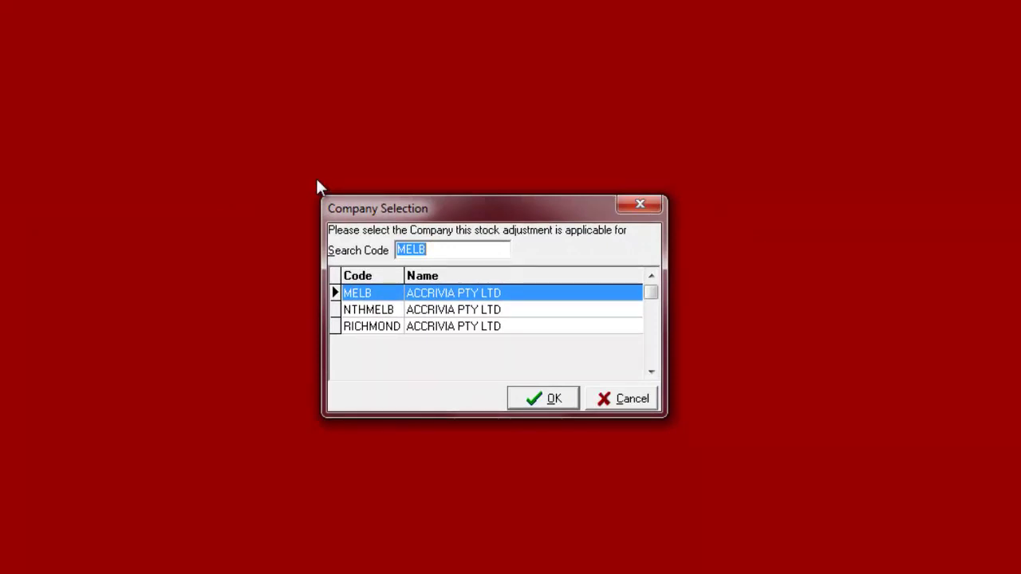
Step: Pick the company and NTHMELB warehouse, keep the Stock Take type, and date it 20/06/2014
double_click(383, 317)
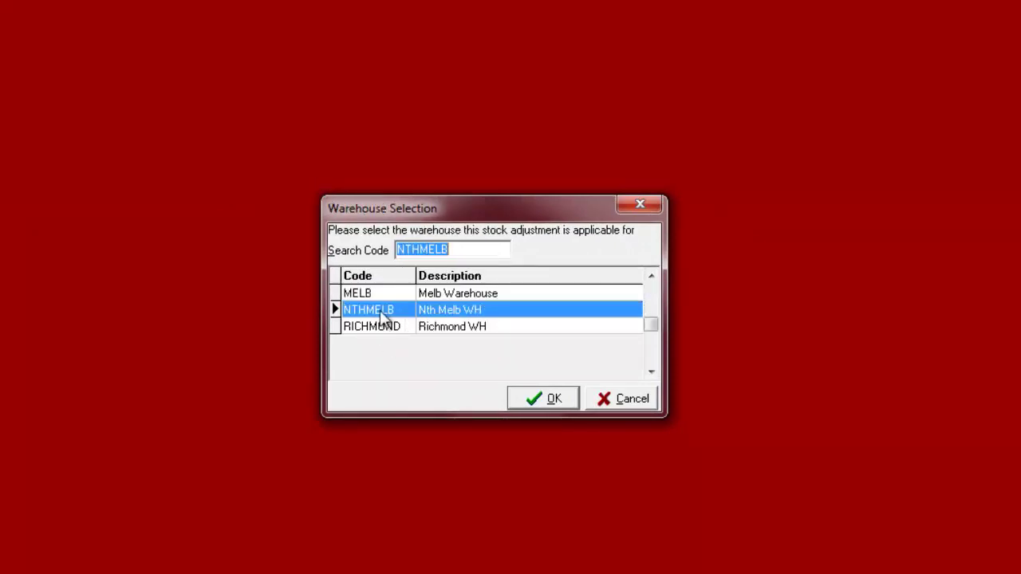
double_click(382, 314)
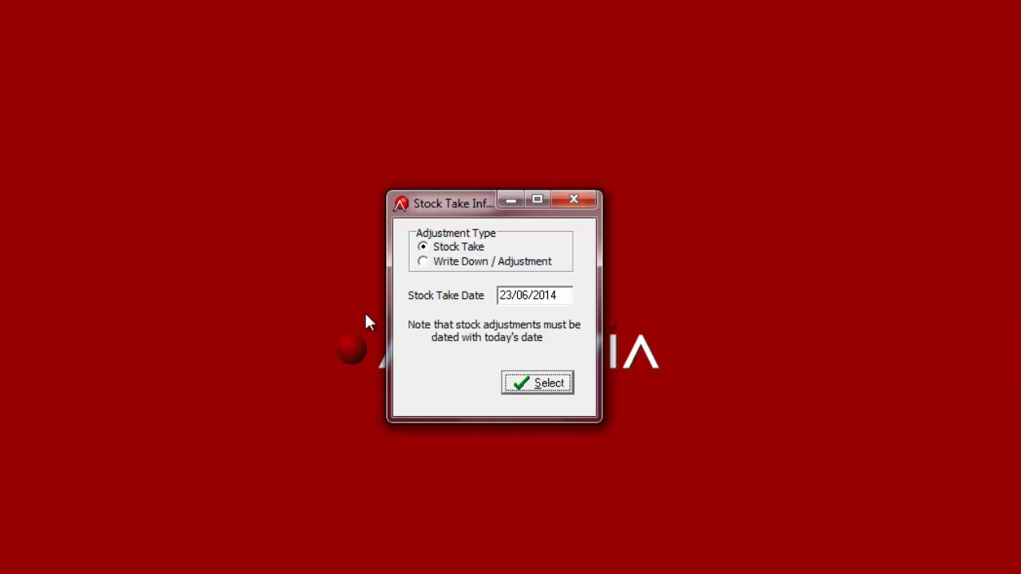
left_click(432, 265)
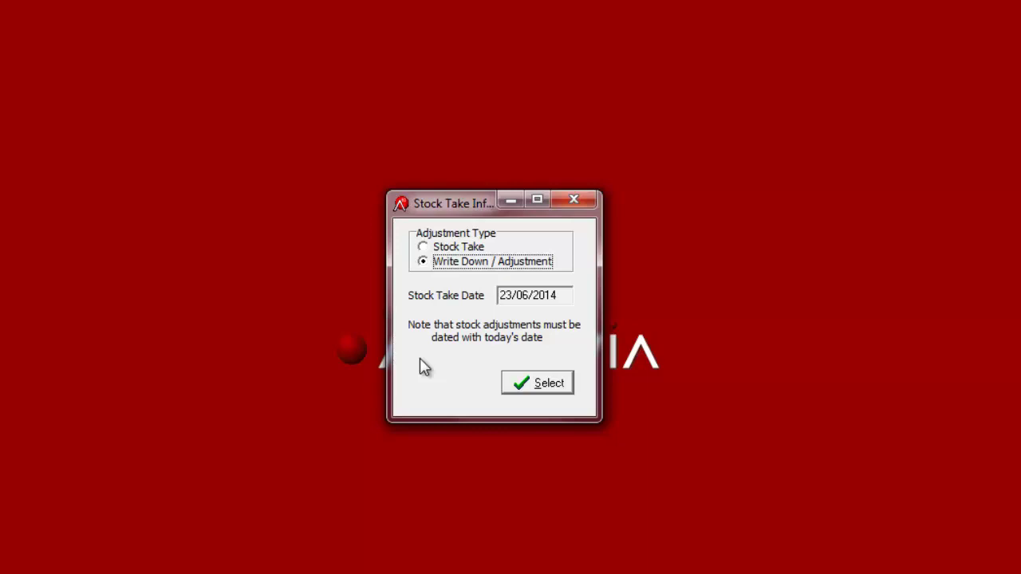
left_click(476, 248)
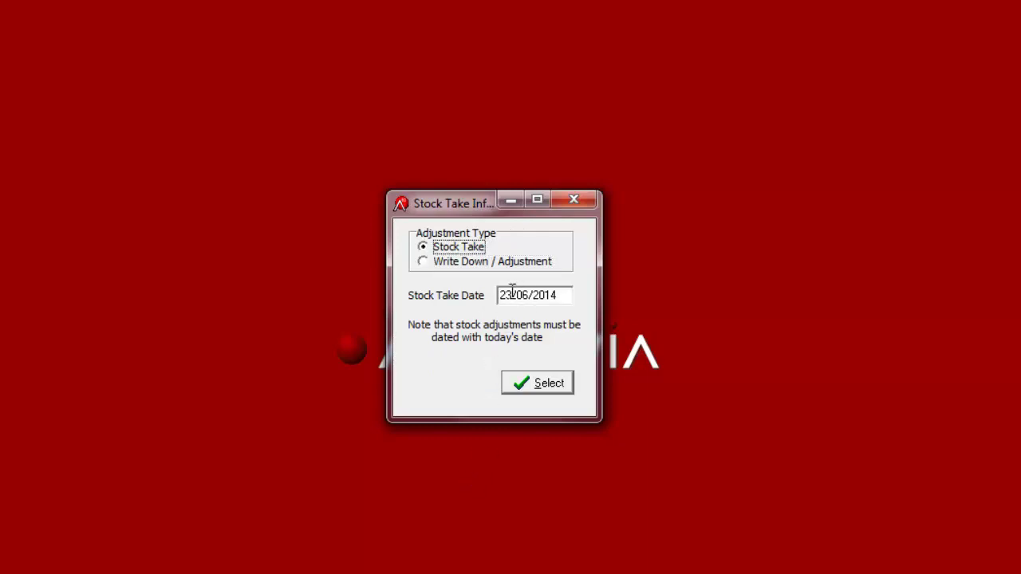
left_click(511, 293)
type("20")
Step: Move the Bar Code, Bar Code 2, Bin, Remove Bin and New Bin columns last, then shrink the window
left_click(560, 383)
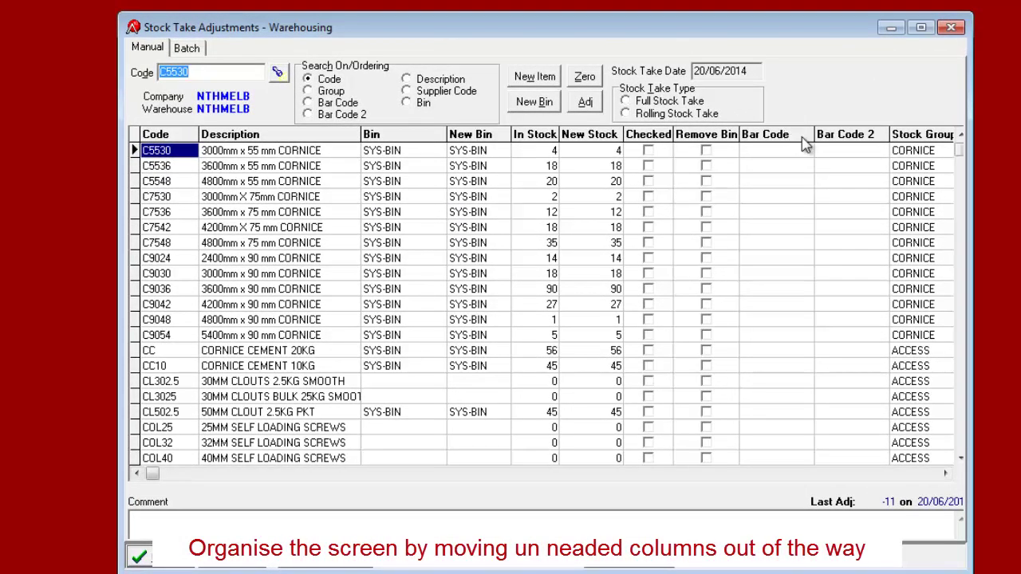
mouse_move(766, 134)
left_mouse_down()
mouse_move(911, 164)
mouse_move(886, 137)
left_mouse_up()
left_click_drag(471, 134, 894, 144)
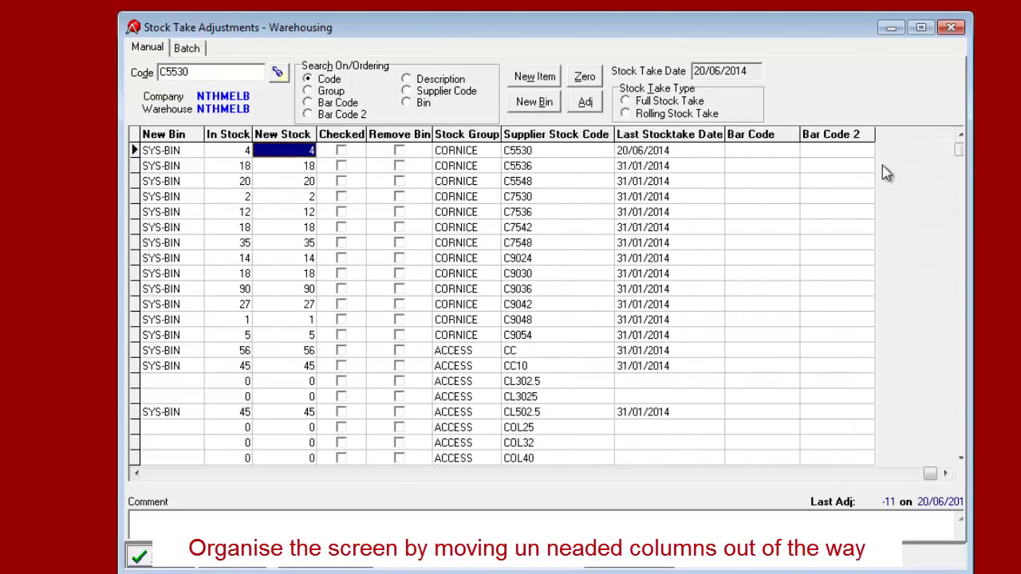
left_click(413, 473)
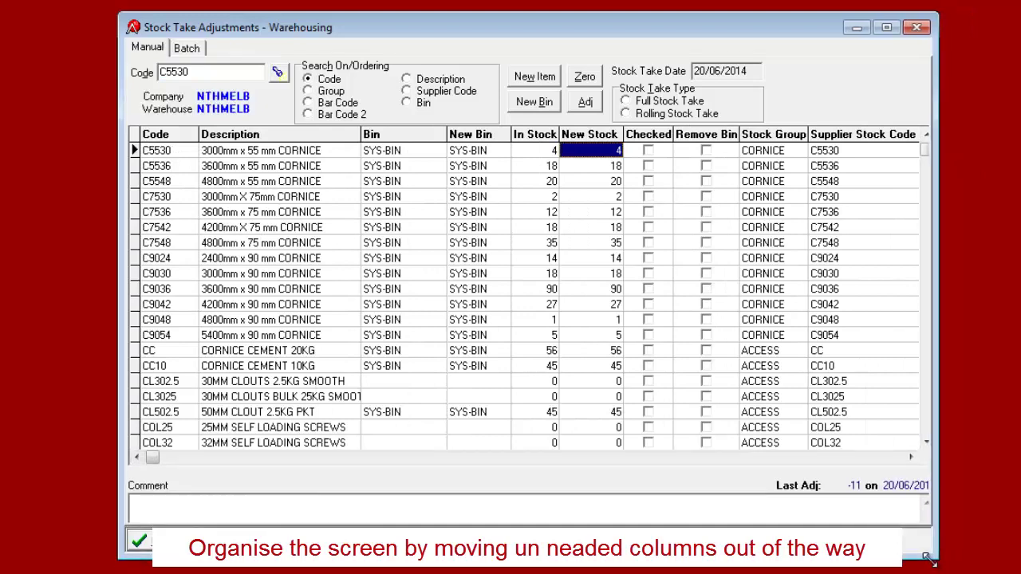
mouse_move(383, 134)
left_mouse_down()
mouse_move(517, 168)
mouse_move(957, 201)
left_mouse_up()
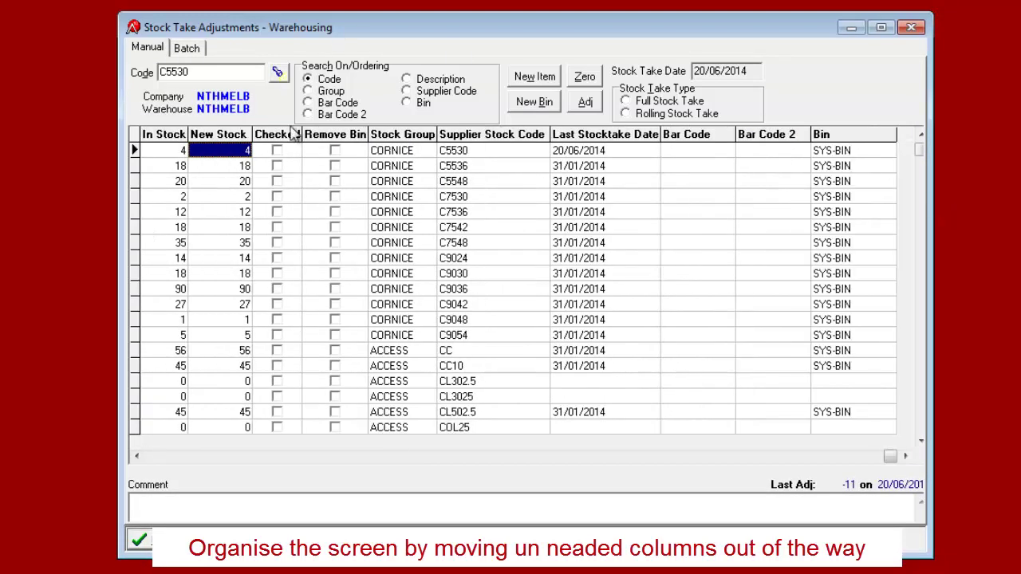
left_click_drag(335, 134, 902, 137)
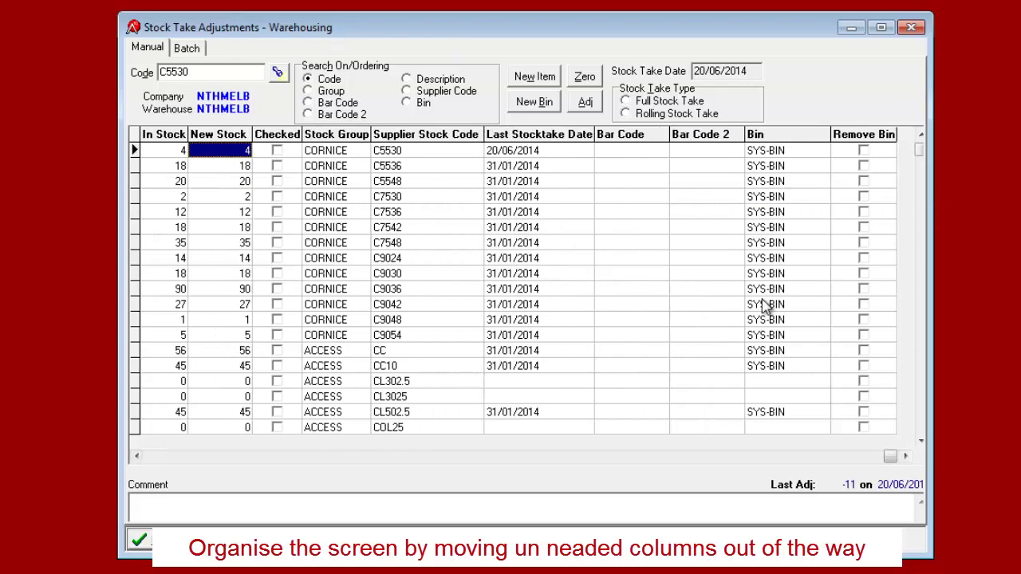
left_click(319, 455)
left_click_drag(335, 134, 955, 189)
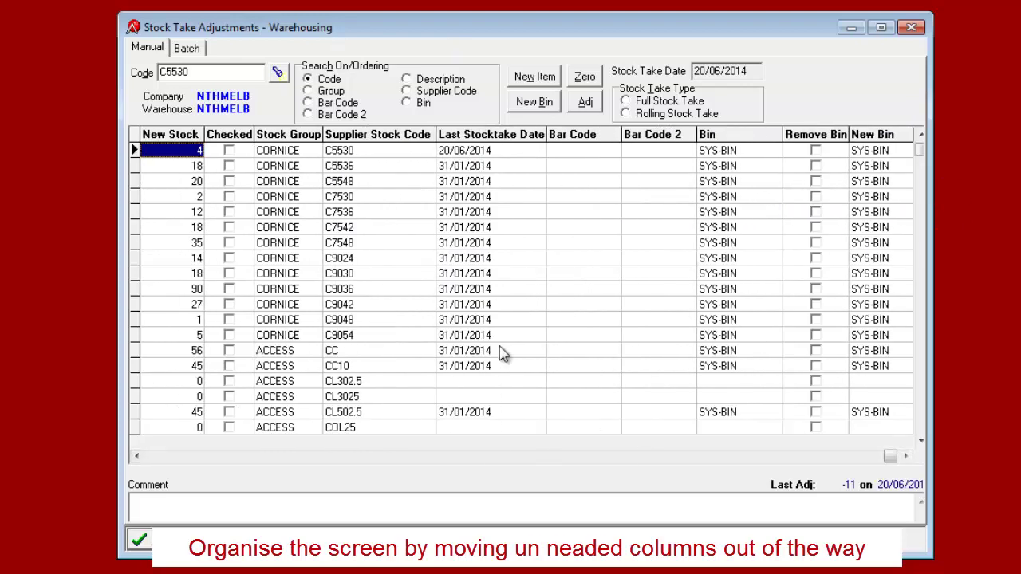
left_click(484, 457)
left_click_drag(926, 550, 834, 530)
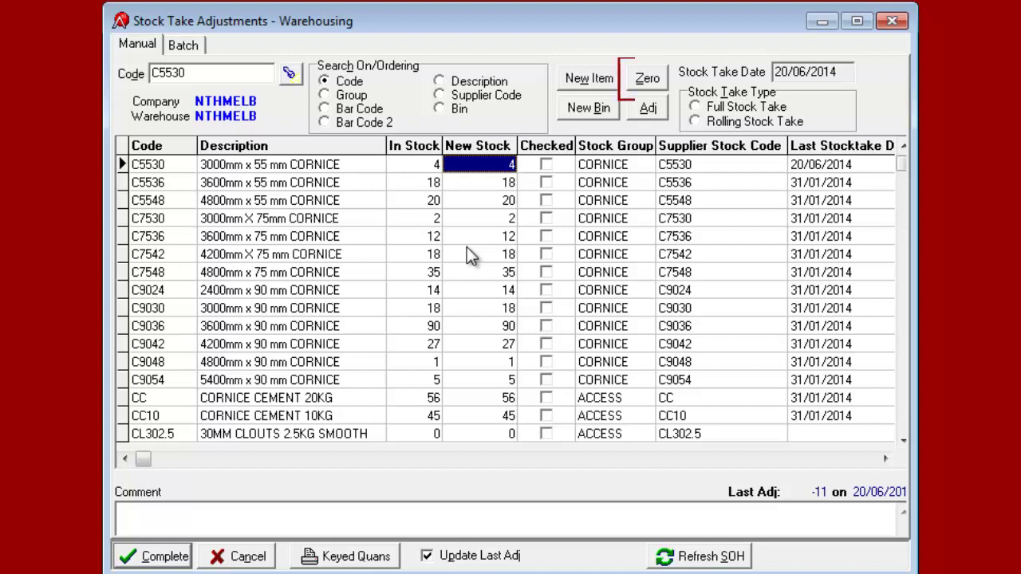
Step: Zero every New Stock quantity, confirming with Yes
left_click(648, 79)
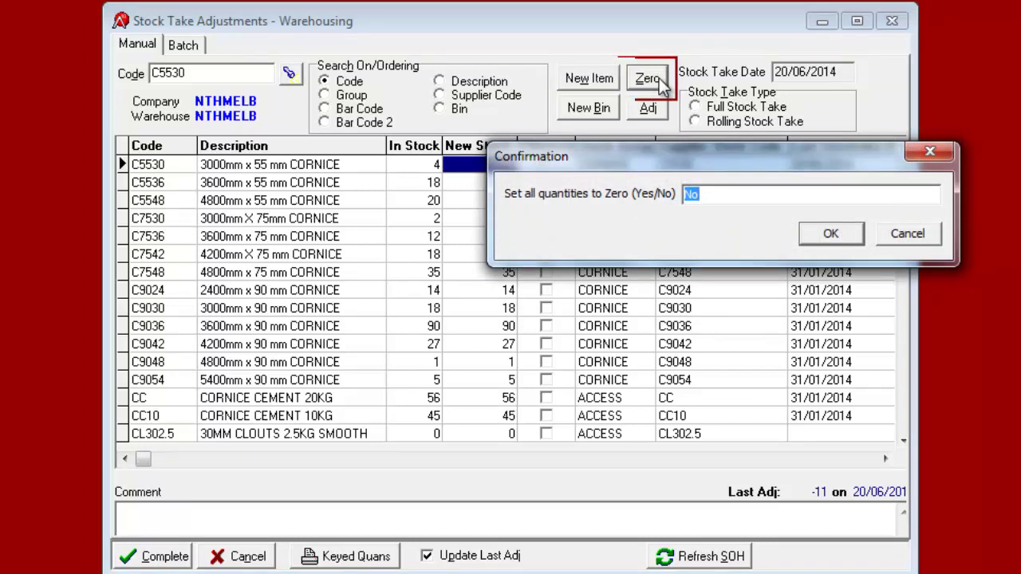
type("Yes")
left_click(826, 234)
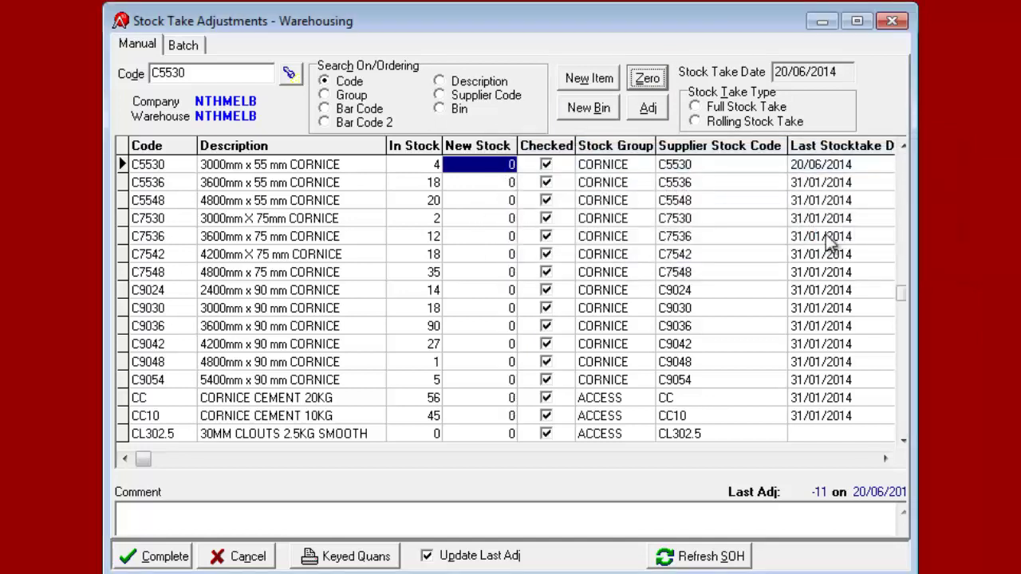
Step: Complete the NTHMELB stock take as a Full Stock Take, confirming with Yes
left_click(134, 558)
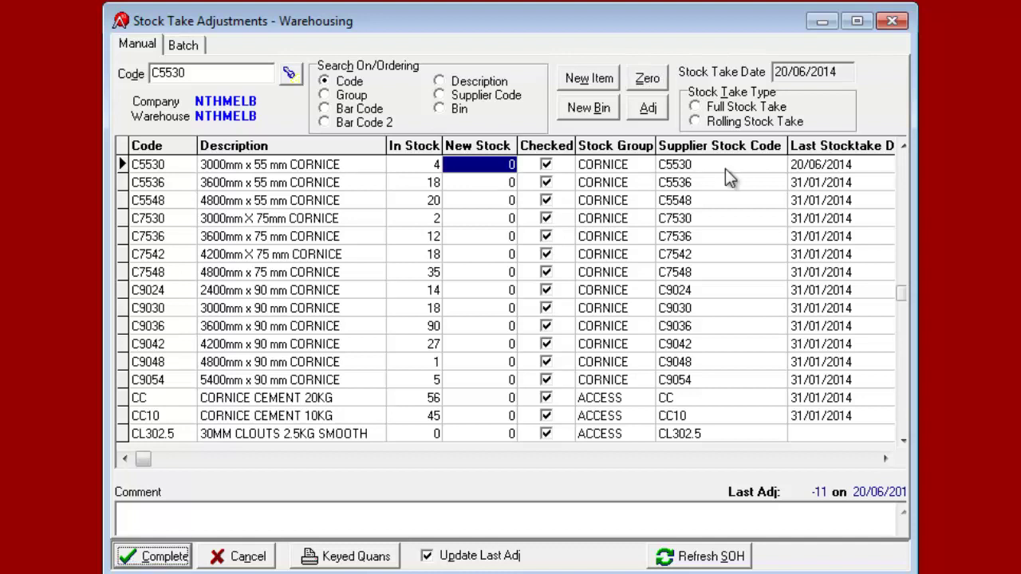
left_click(738, 111)
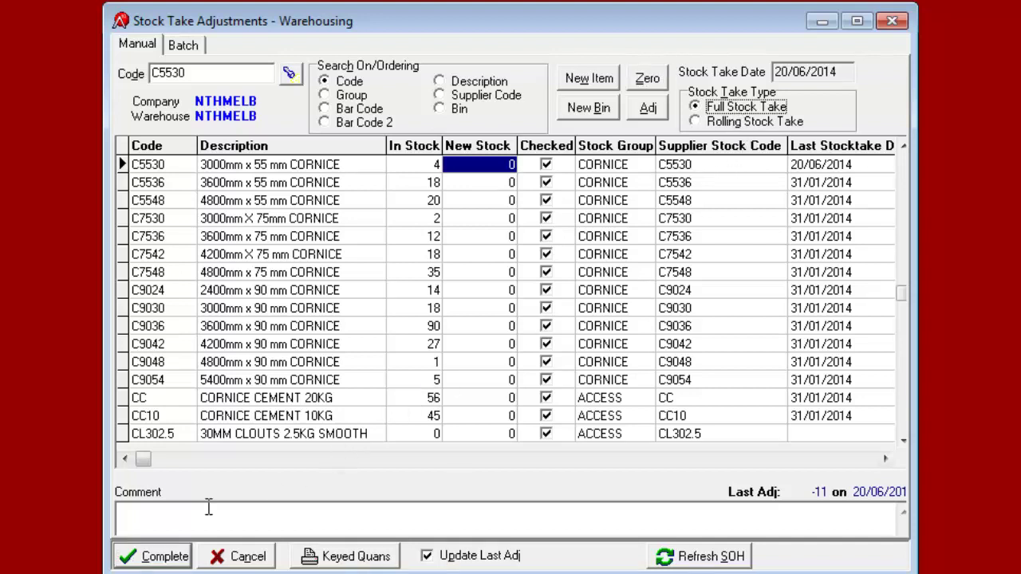
left_click(163, 559)
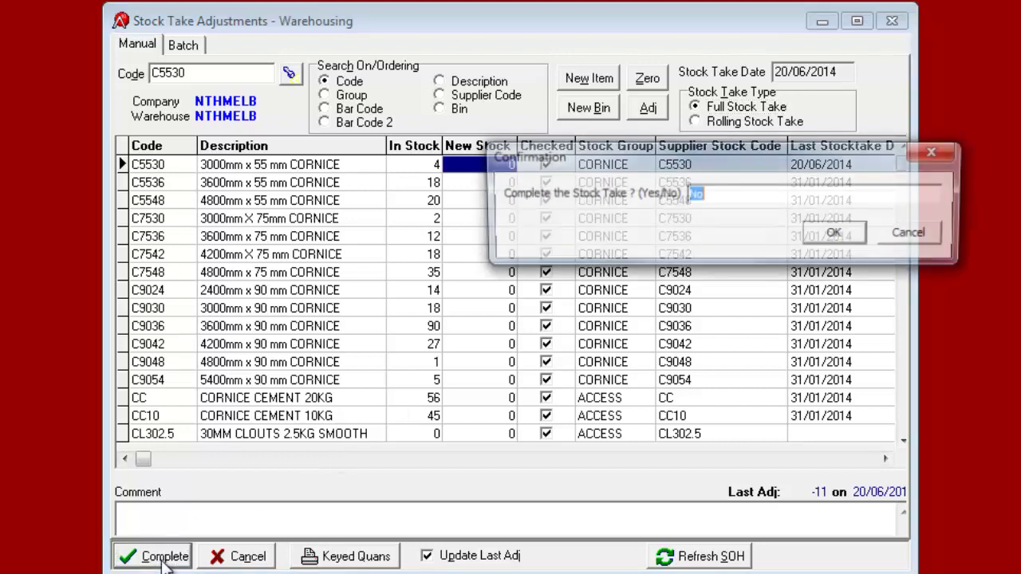
type("Y")
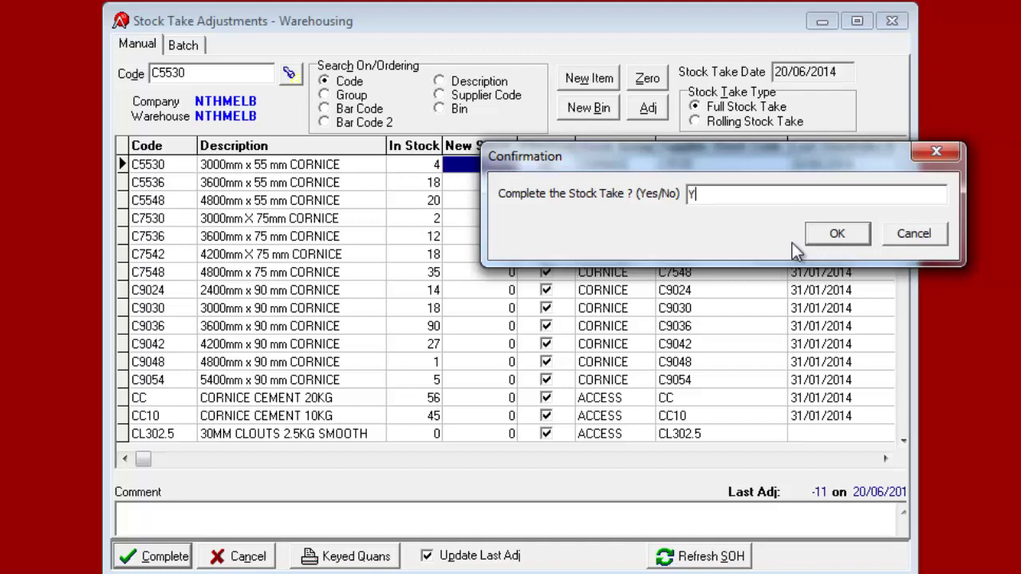
type("es")
key("Return")
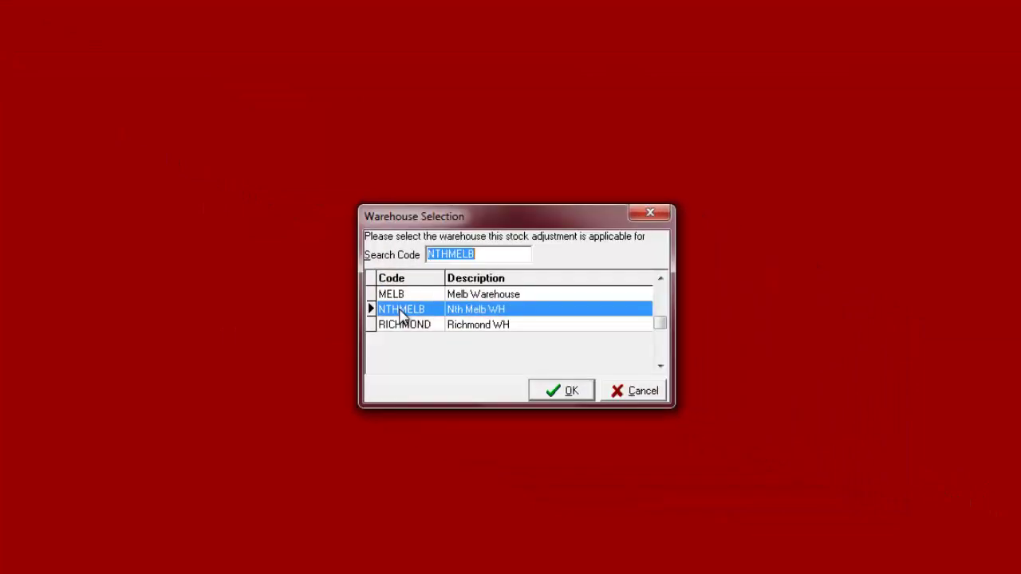
Step: Open a new NTHMELB stock take dated 20/06/2014
double_click(401, 312)
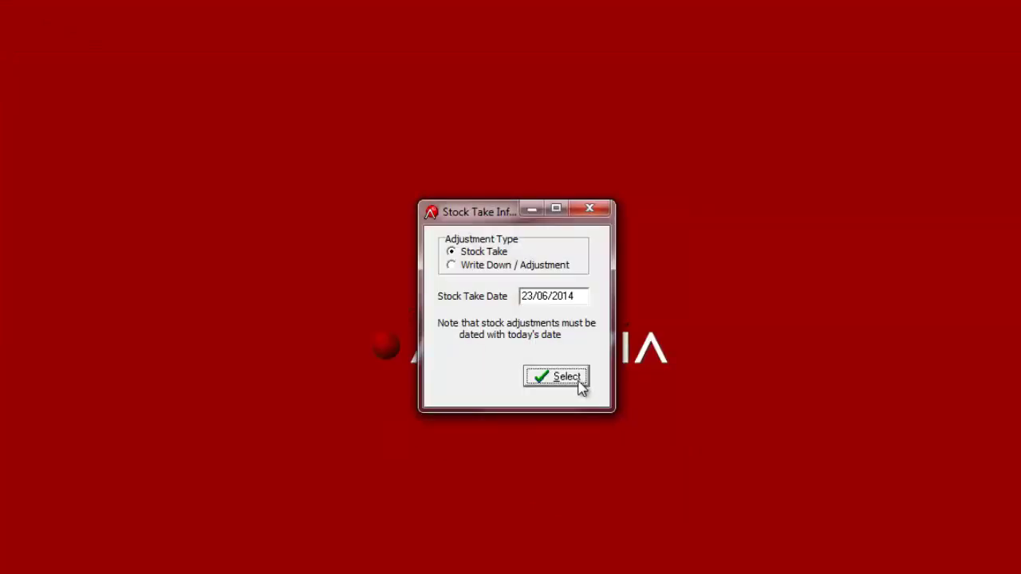
left_click(527, 296)
type("20")
left_click(580, 381)
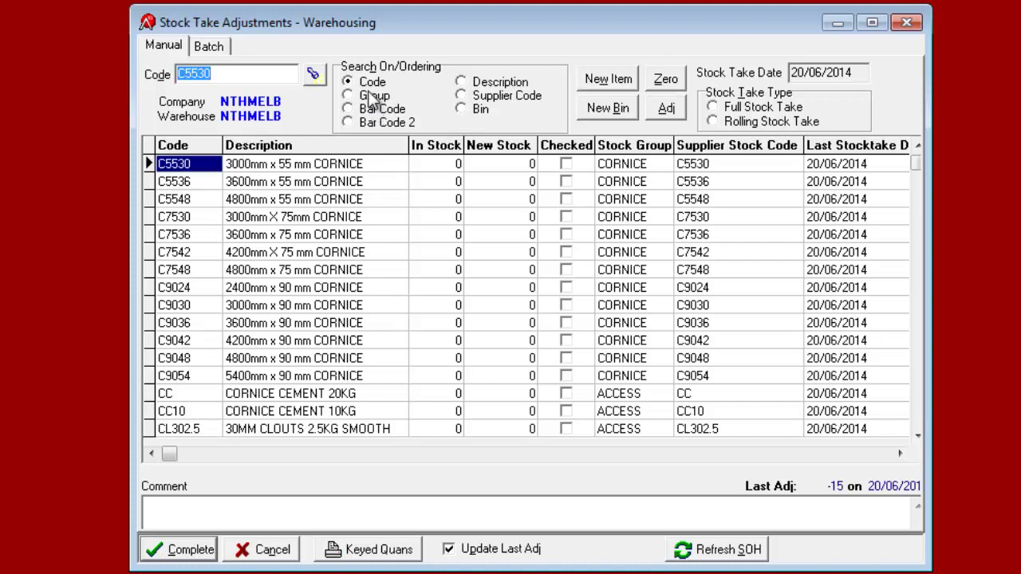
Step: Order lines by Group and enter counts 2, 4 and 17 for C5530, C5536 and C5548
left_click(372, 96)
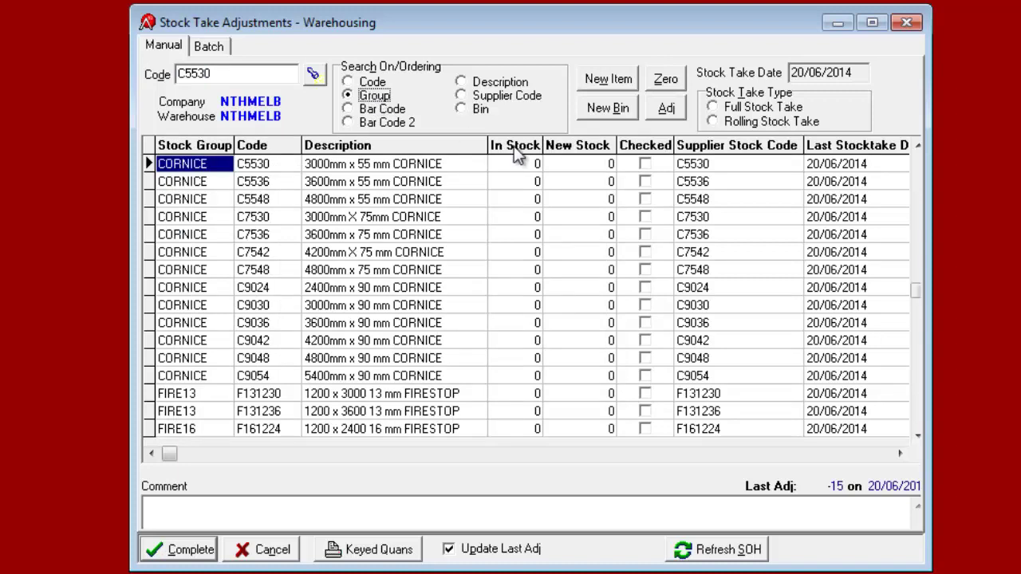
left_click(557, 169)
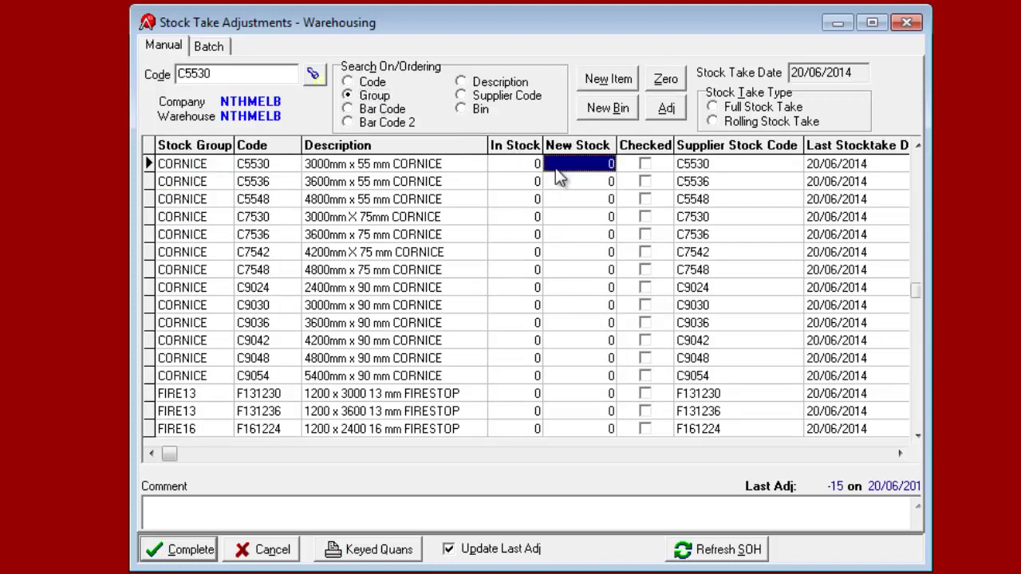
type("2")
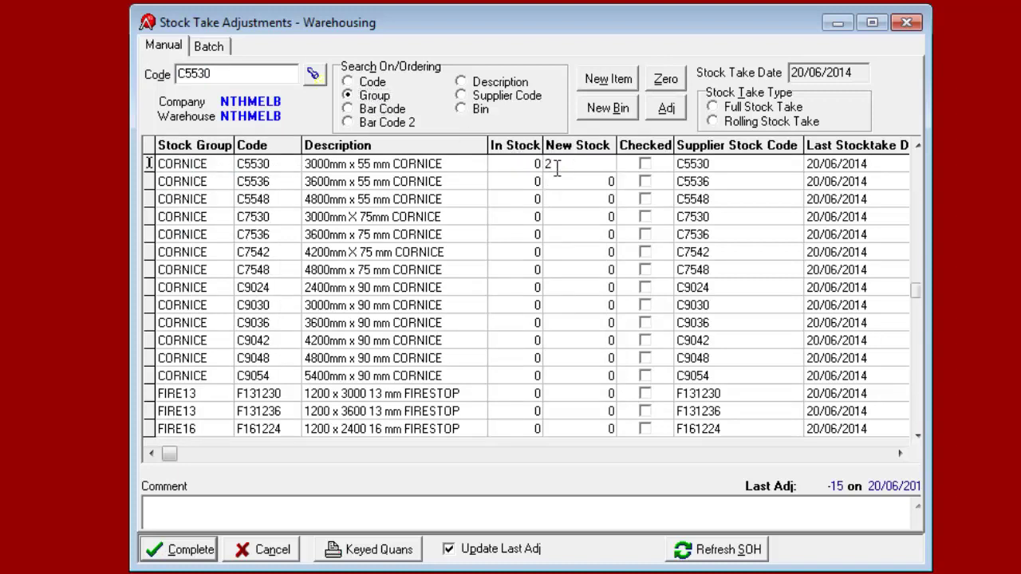
key("Return")
type("4")
key("Return")
type("17")
key("Return")
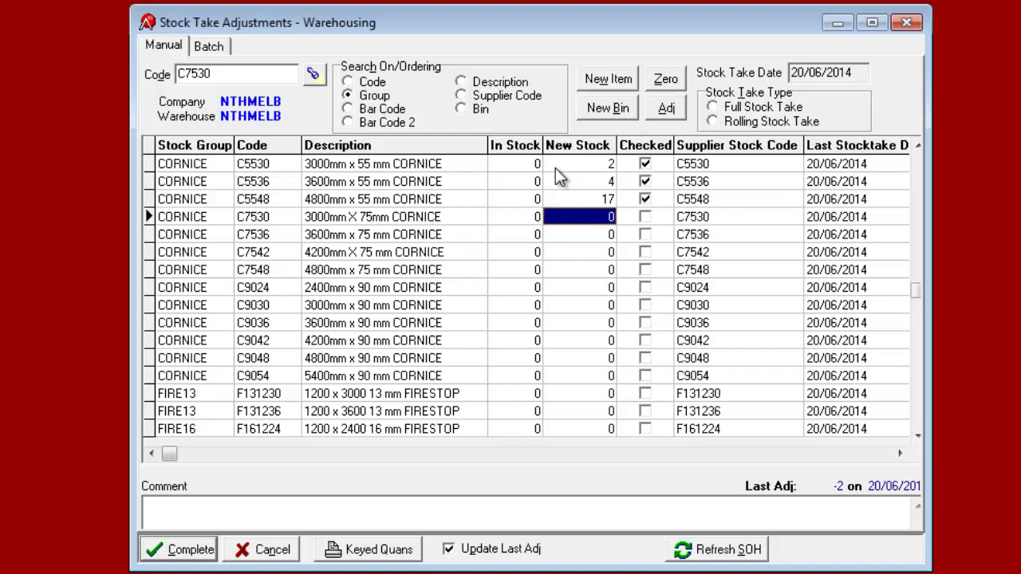
Step: Load the StocktakeNorthMelb counts file in Batch entry and apply its eight counts
left_click(210, 46)
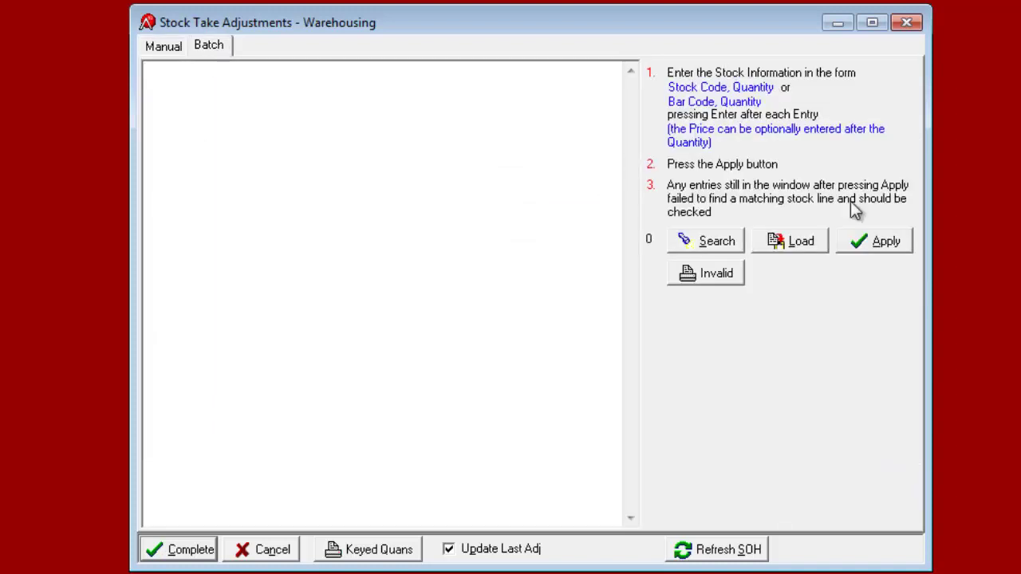
left_click(809, 243)
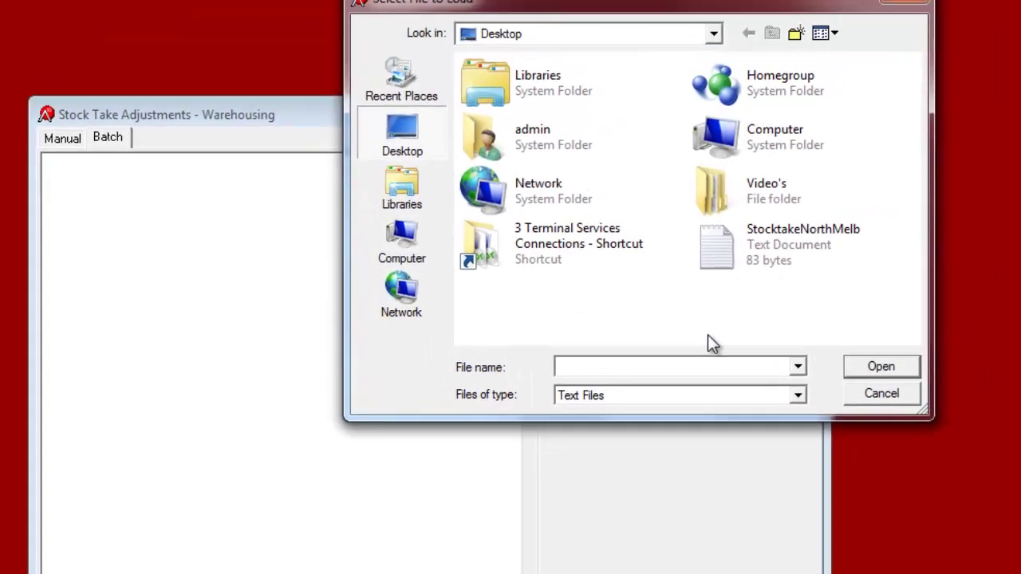
left_click(748, 244)
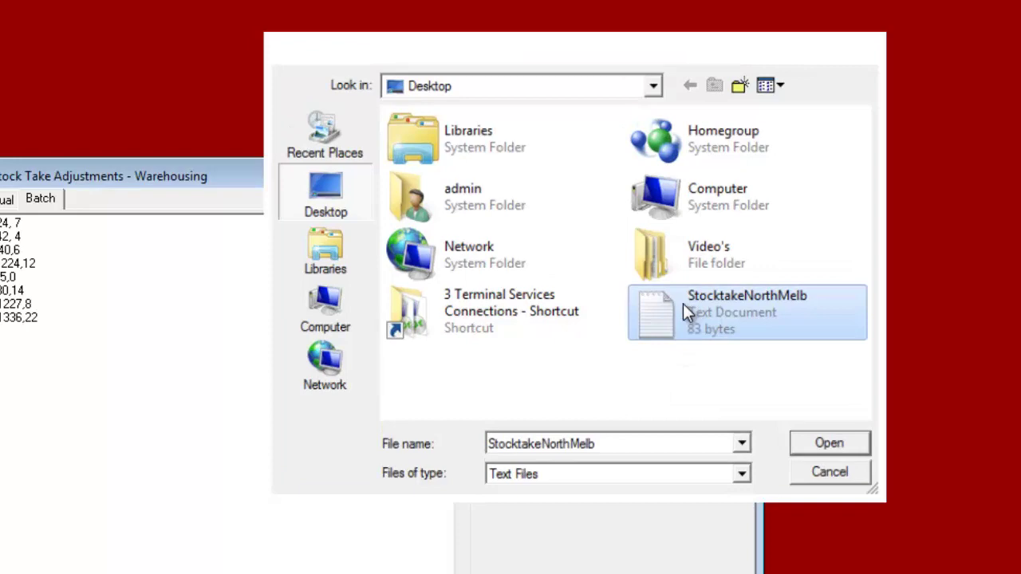
double_click(684, 304)
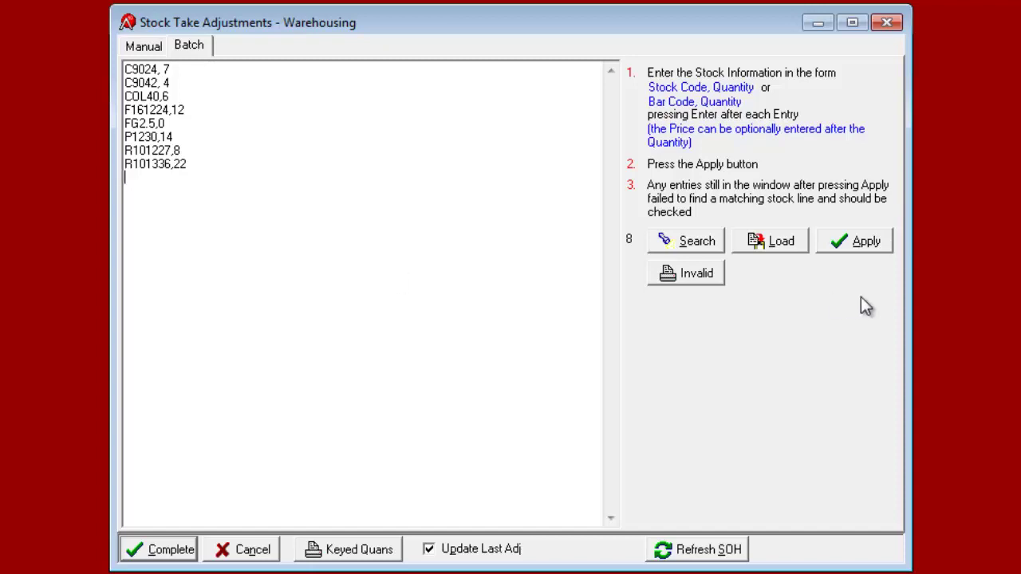
left_click(873, 251)
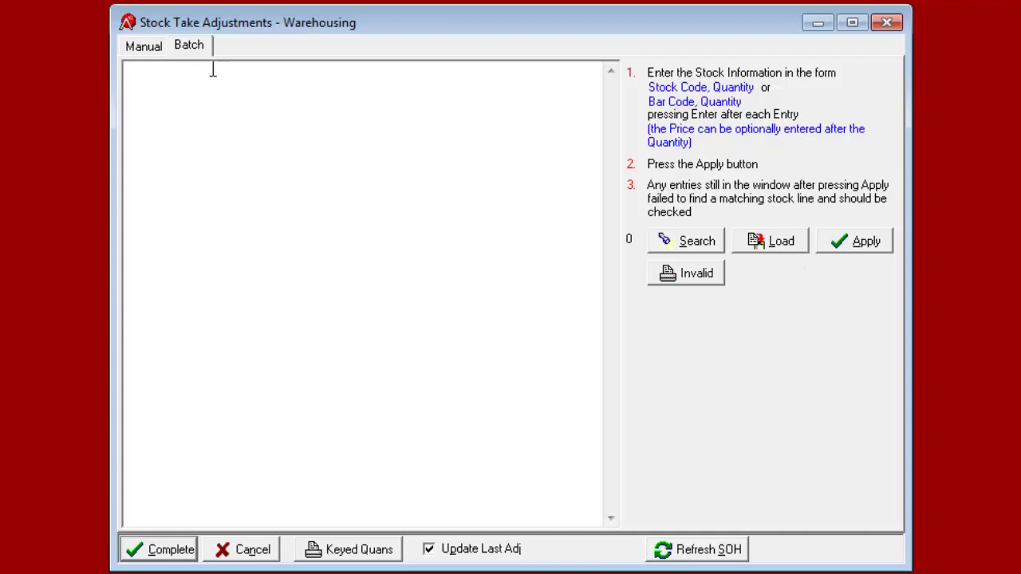
Step: Back in the stock grid, set the stock take type to Full Stock Take
left_click(149, 47)
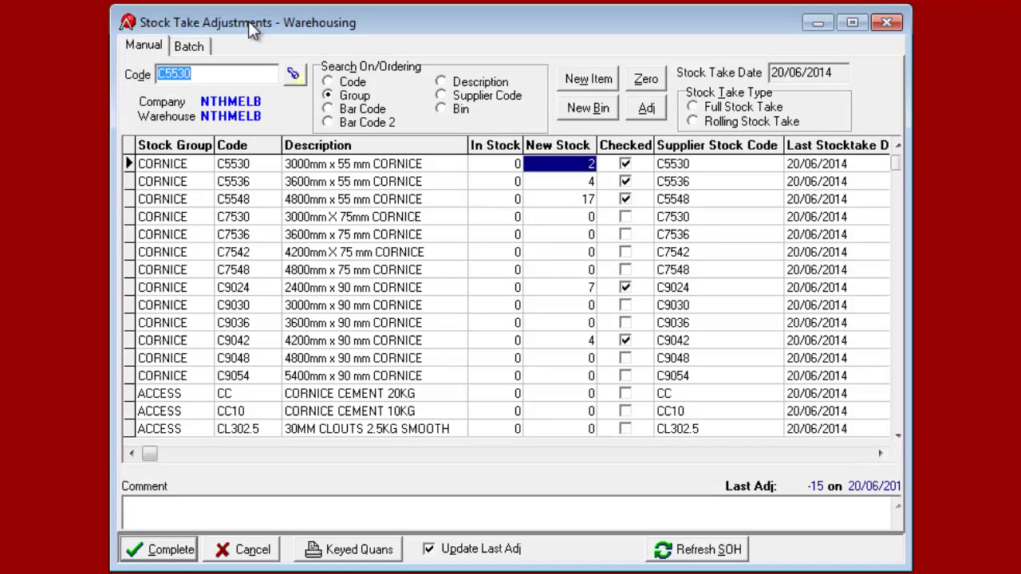
key("Tab")
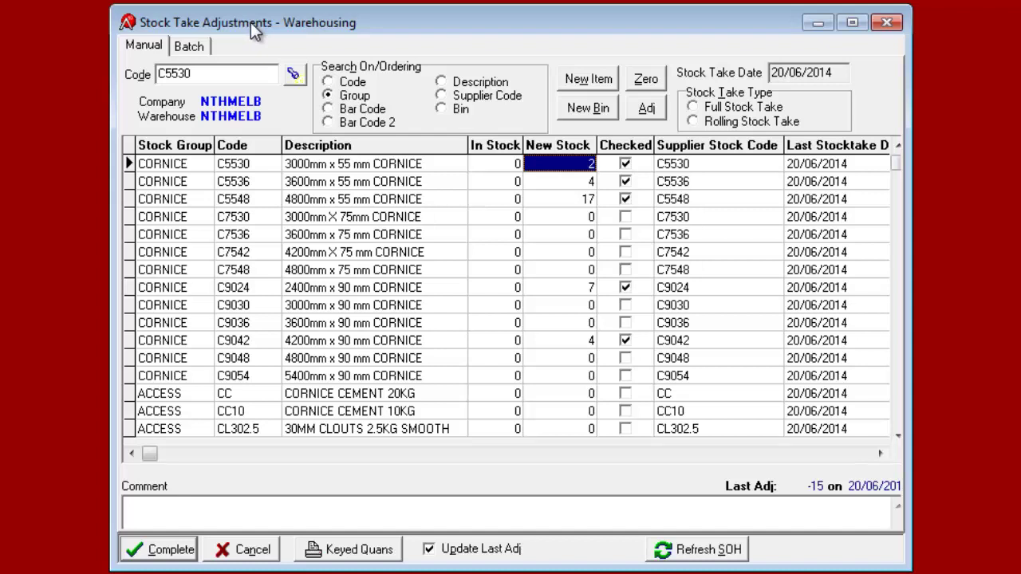
left_click(766, 111)
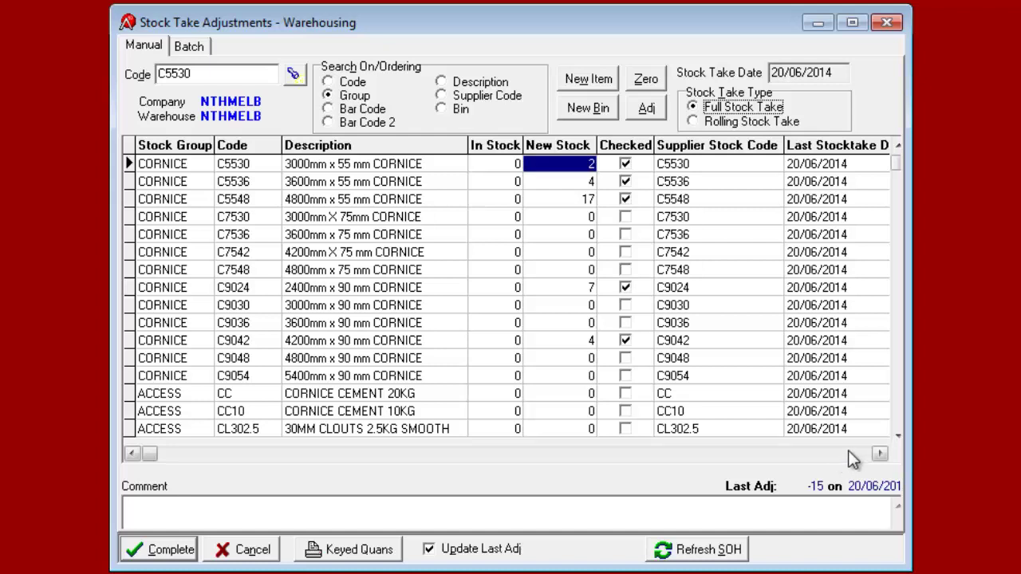
left_click(707, 121)
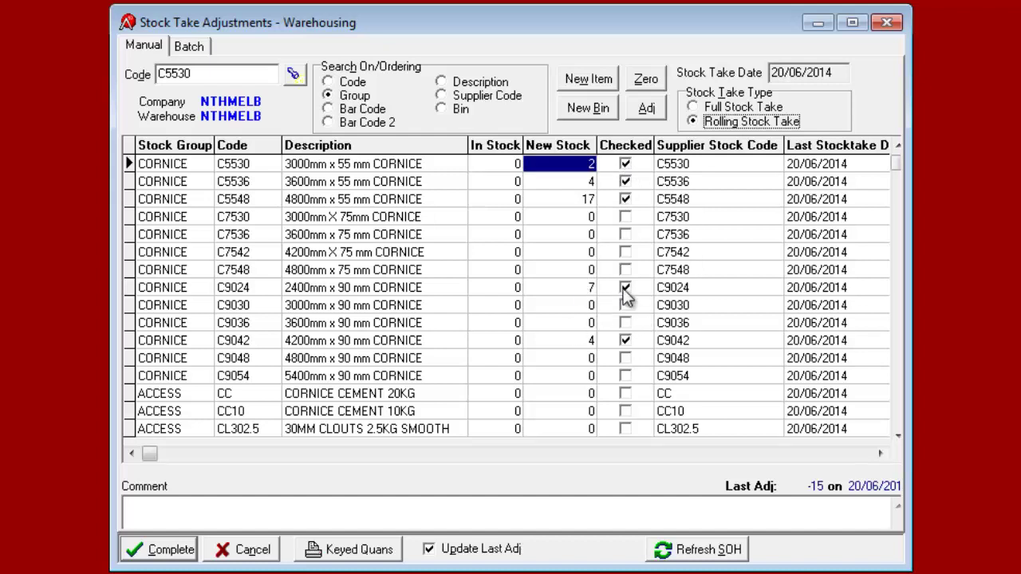
left_click(623, 201)
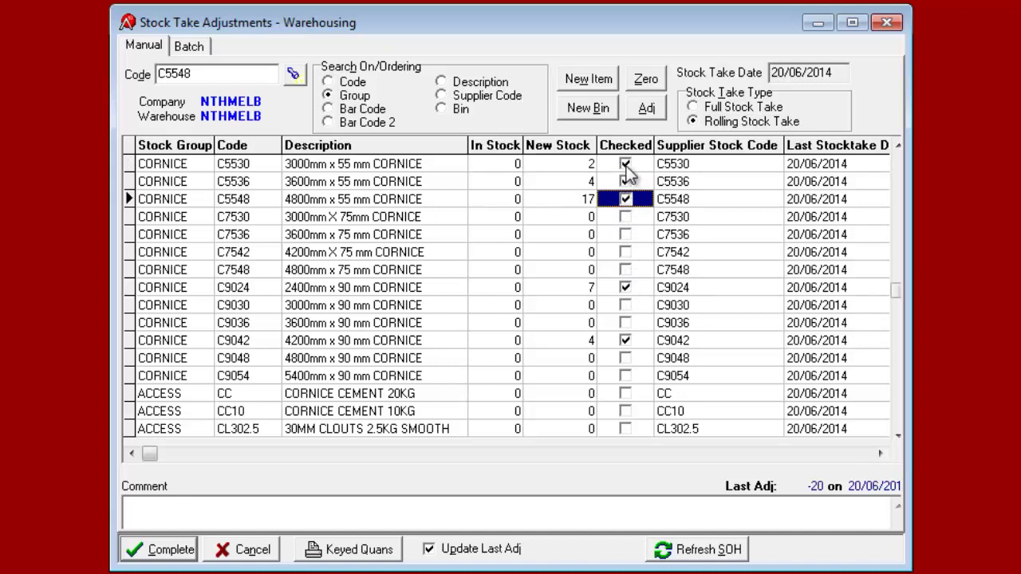
left_click(738, 109)
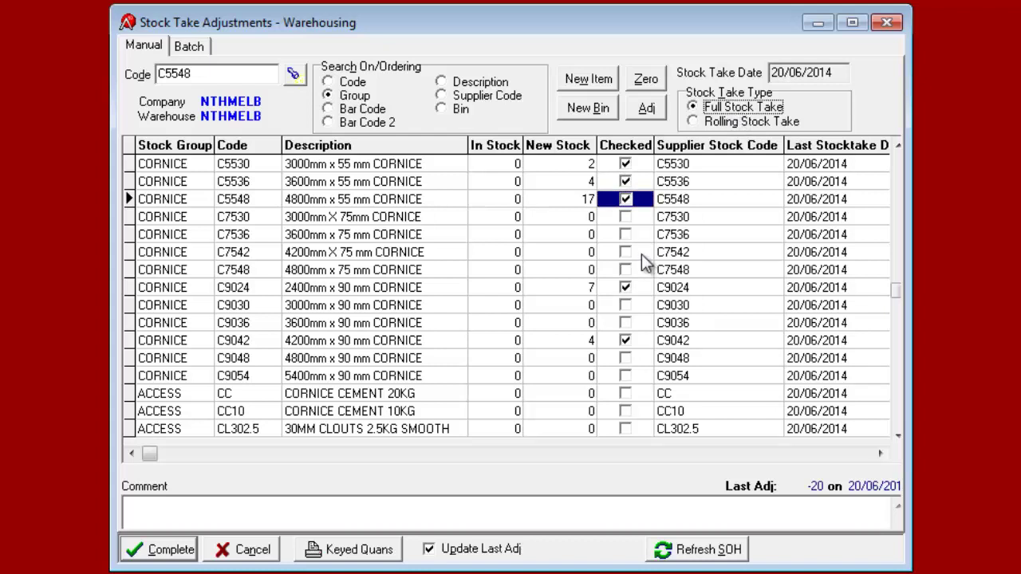
key("Tab")
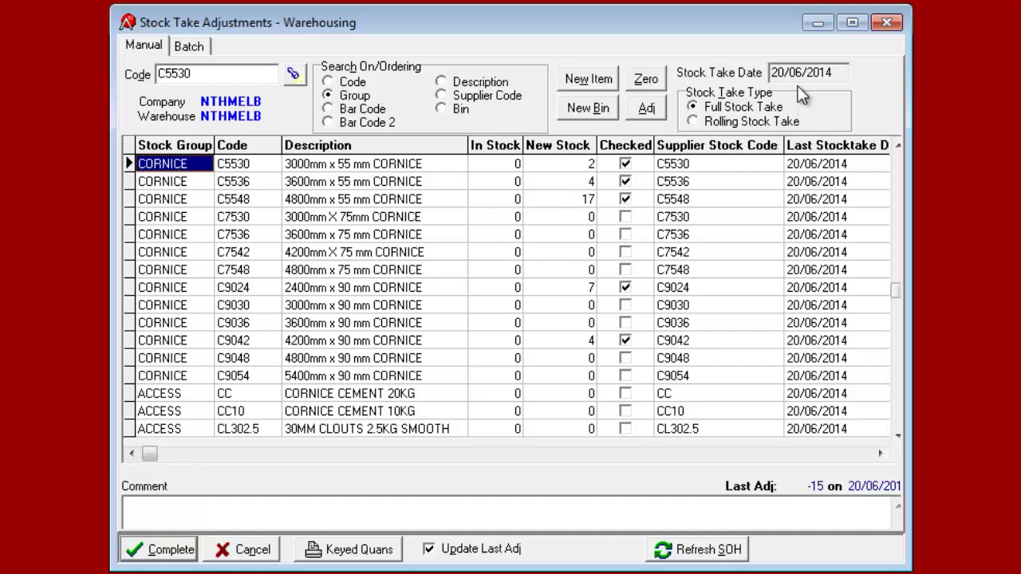
Step: Switch the NTHMELB stock take back to Rolling Stock Take
left_click(781, 121)
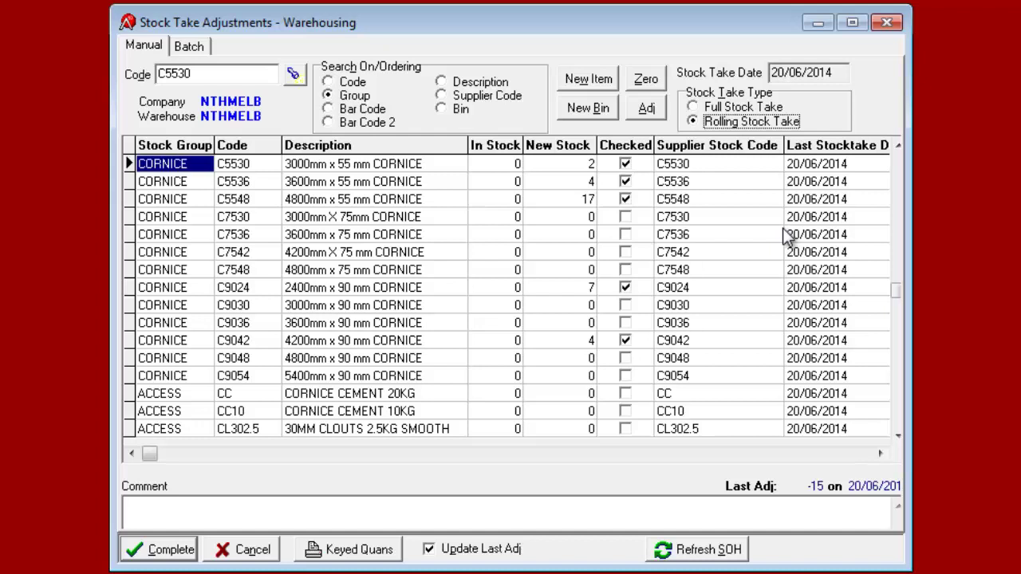
key("Tab")
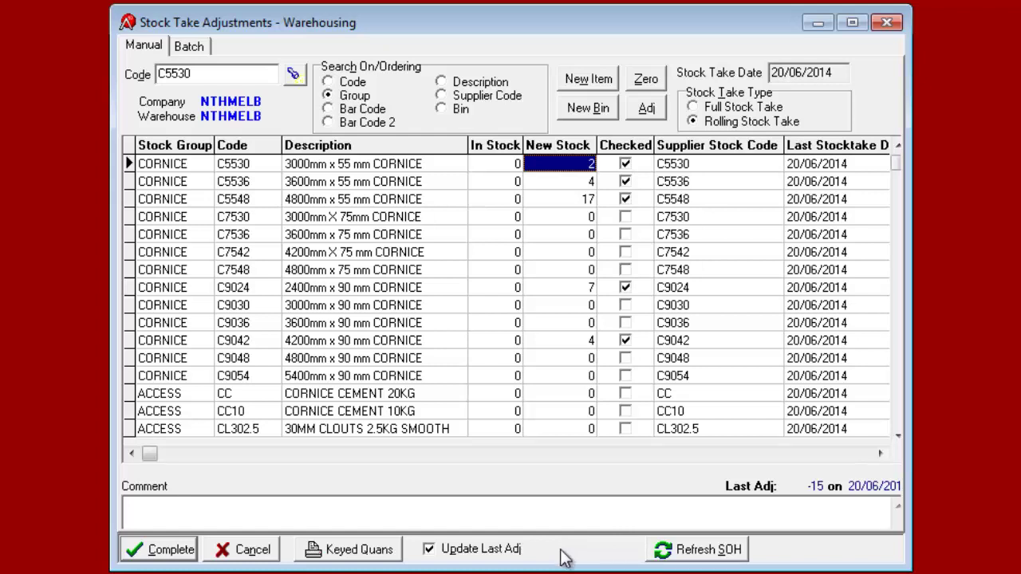
left_click(389, 559)
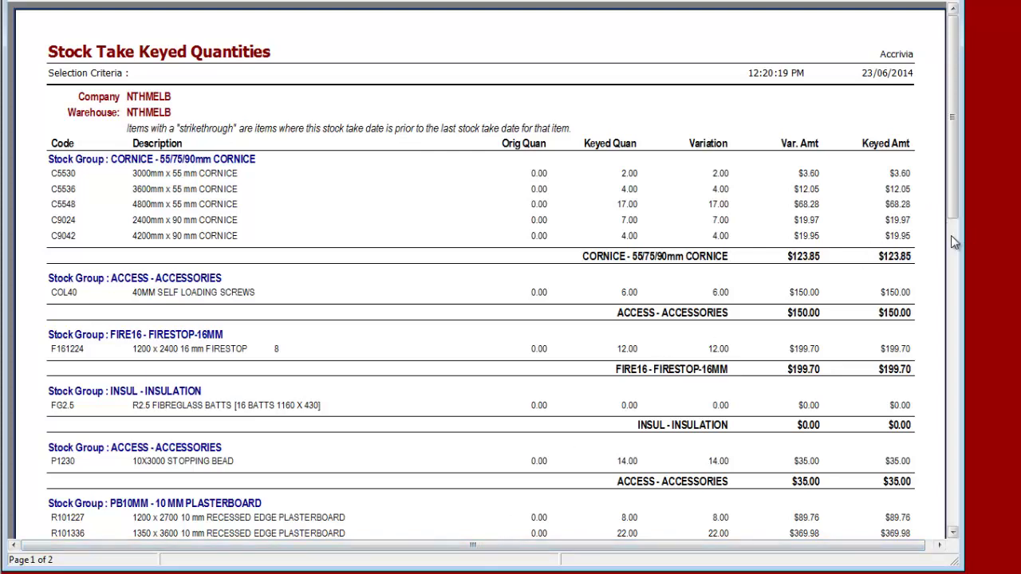
scroll(951, 236, "down", 5)
scroll(952, 233, "down", 5)
scroll(906, 116, "up", 5)
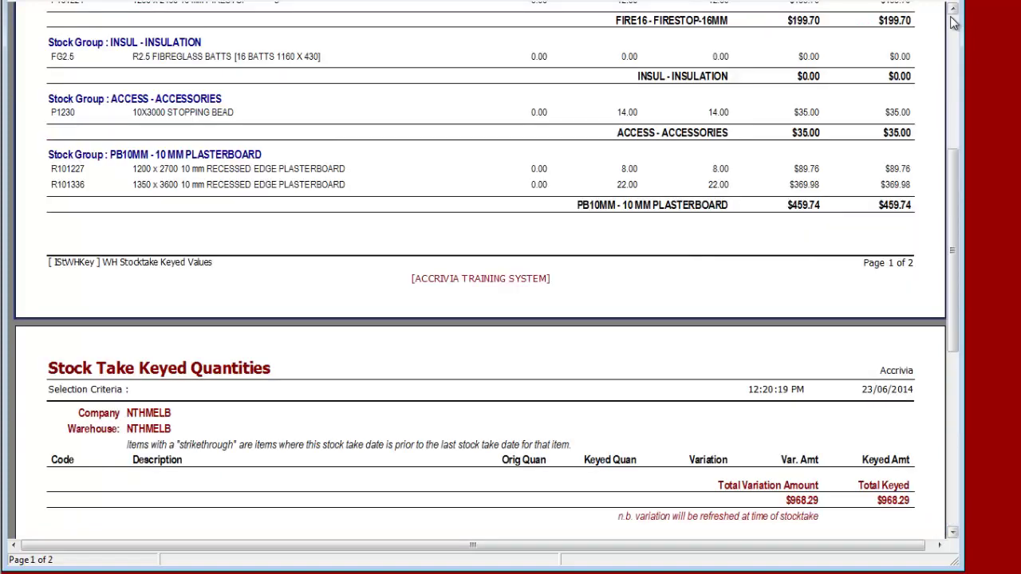
scroll(907, 116, "up", 5)
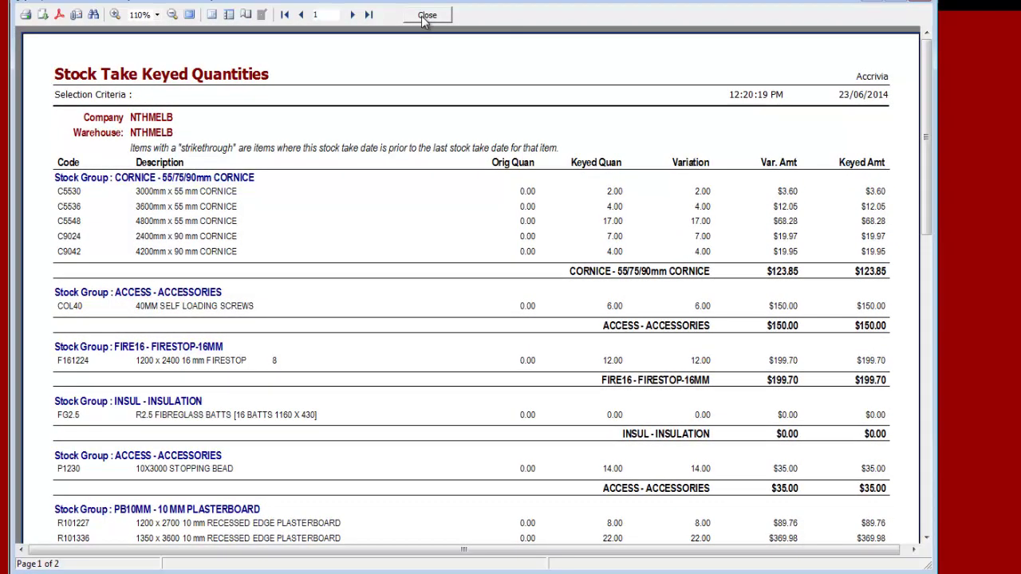
left_click(424, 19)
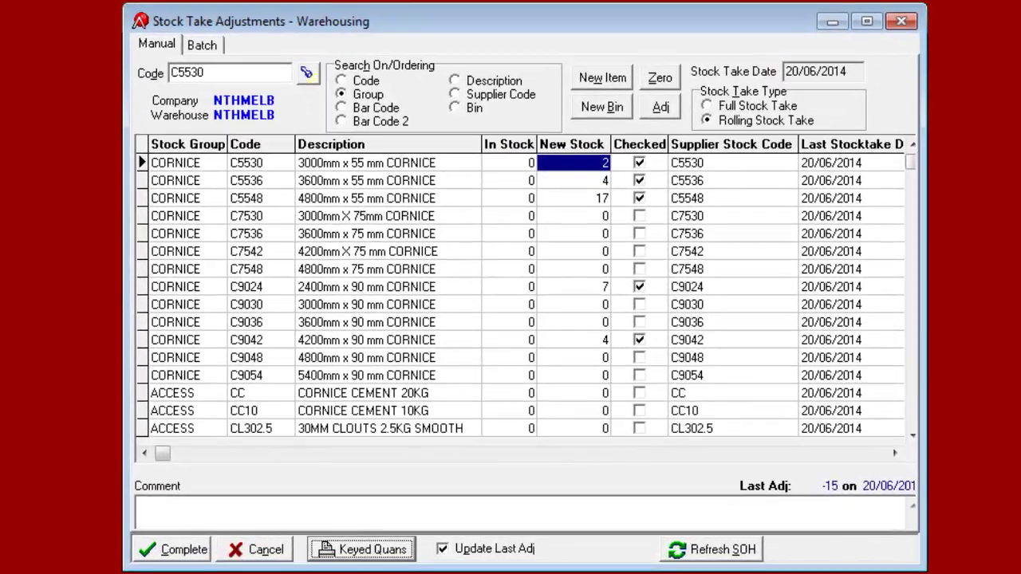
Step: Complete the NTHMELB stock take as a Full Stock Take, confirming with 'Yes'
left_click(706, 106)
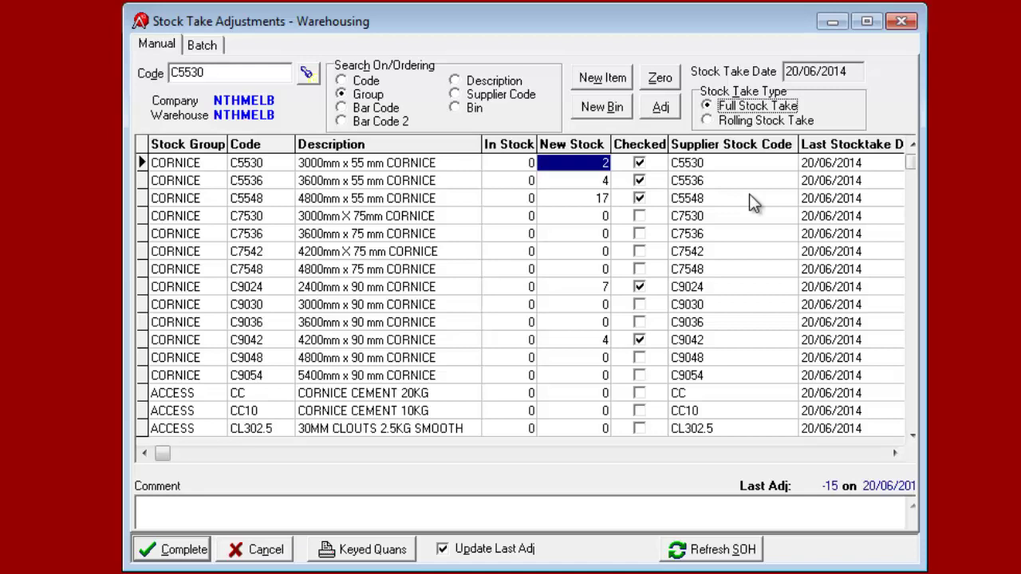
left_click(183, 555)
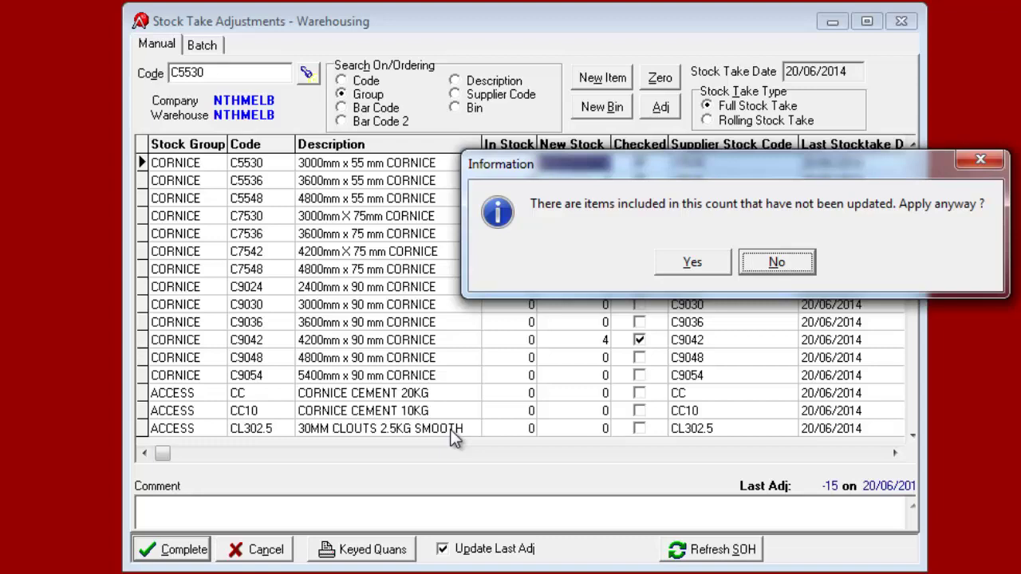
left_click(687, 265)
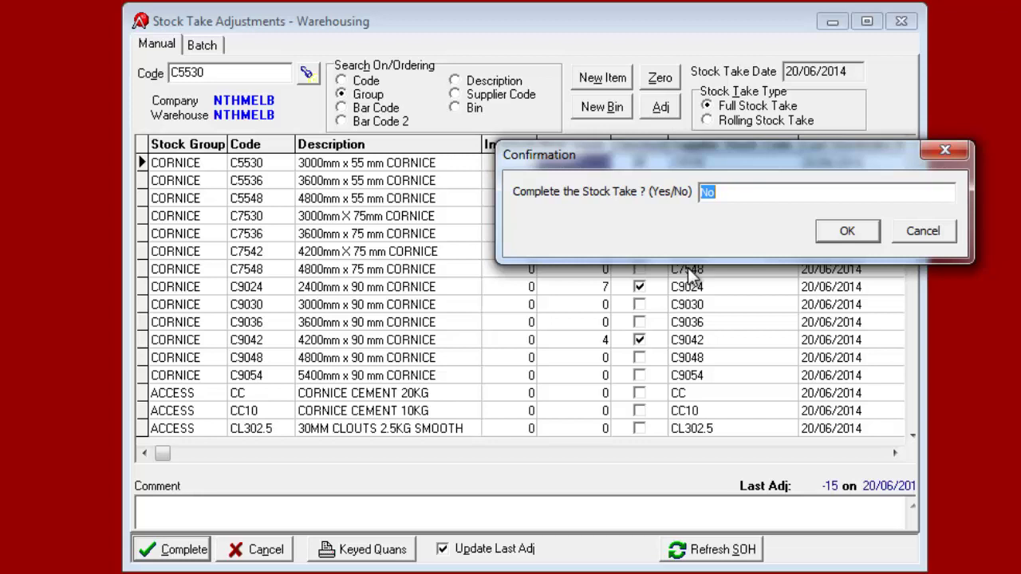
type("Yes")
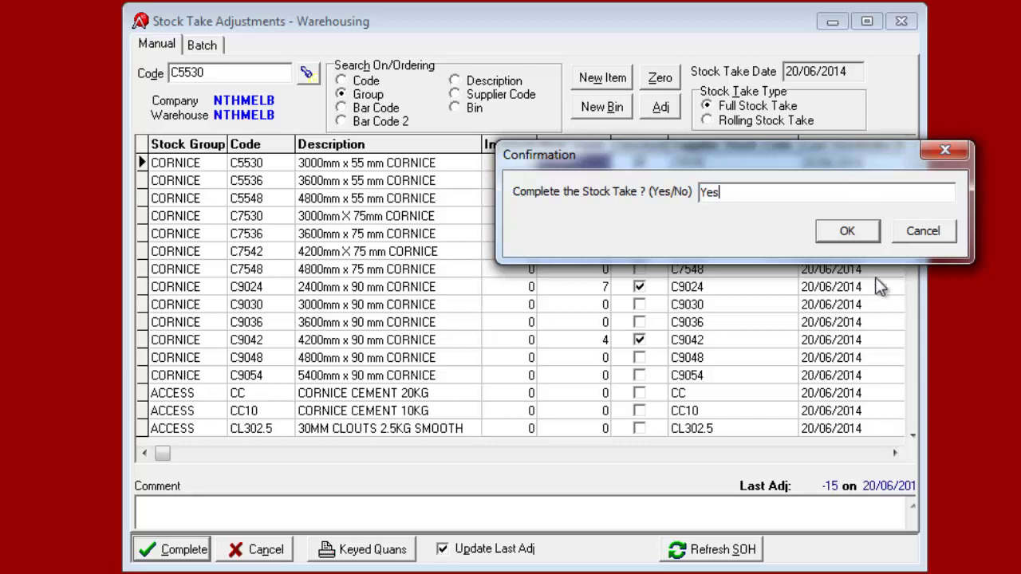
left_click(851, 230)
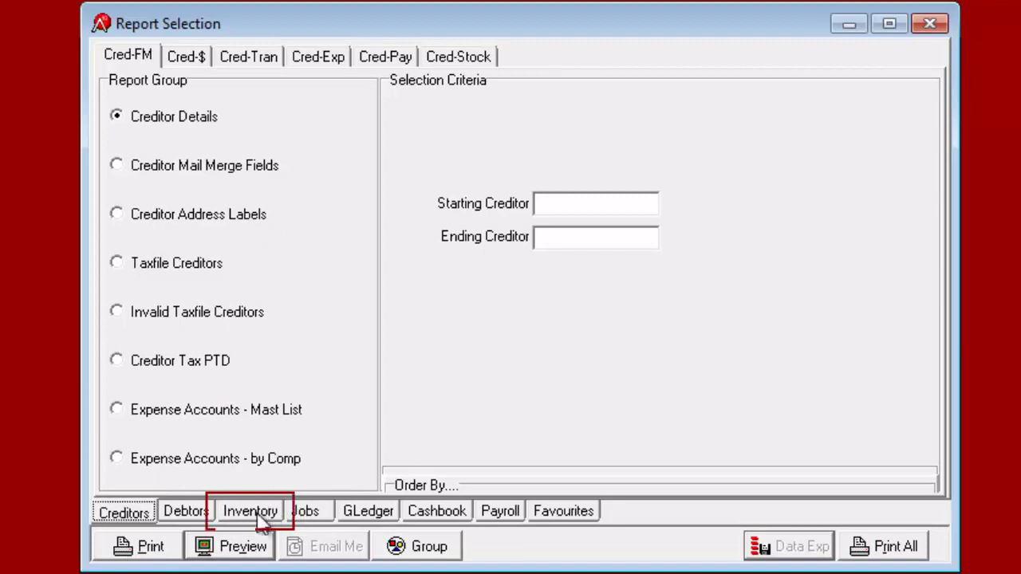
Step: Choose the Stock Adjustment Summary report under Inventory's Inv-Levels reports
left_click(260, 515)
left_click(661, 61)
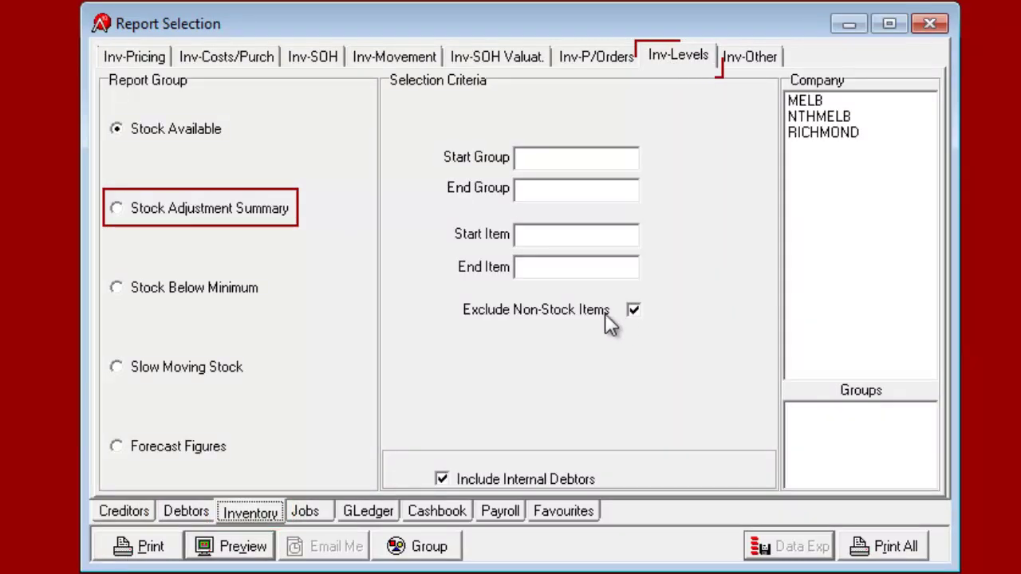
left_click(269, 213)
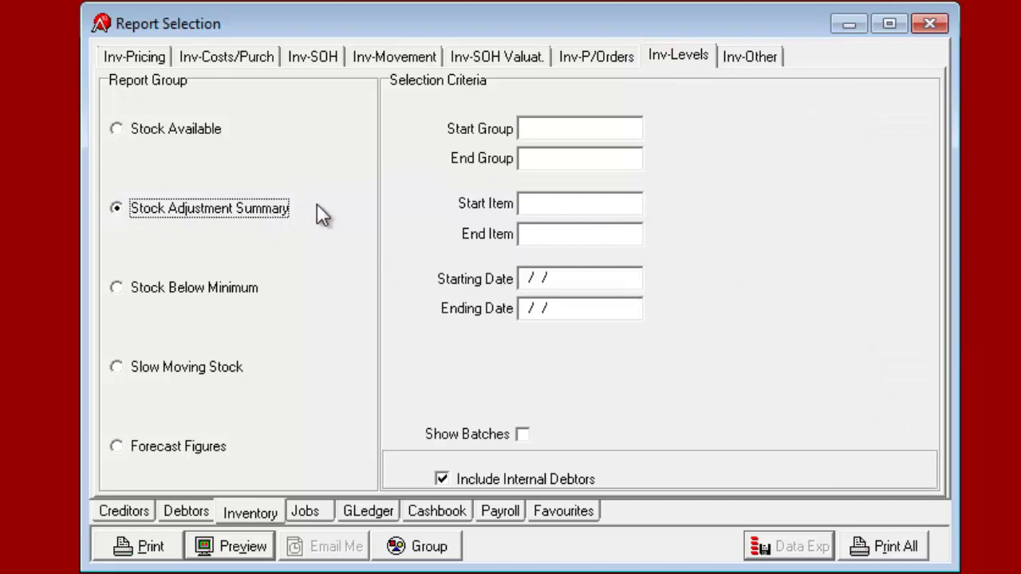
Step: Preview the report for 20/06/2014 to 20/06/2014 with Show Batches ticked
left_click(541, 282)
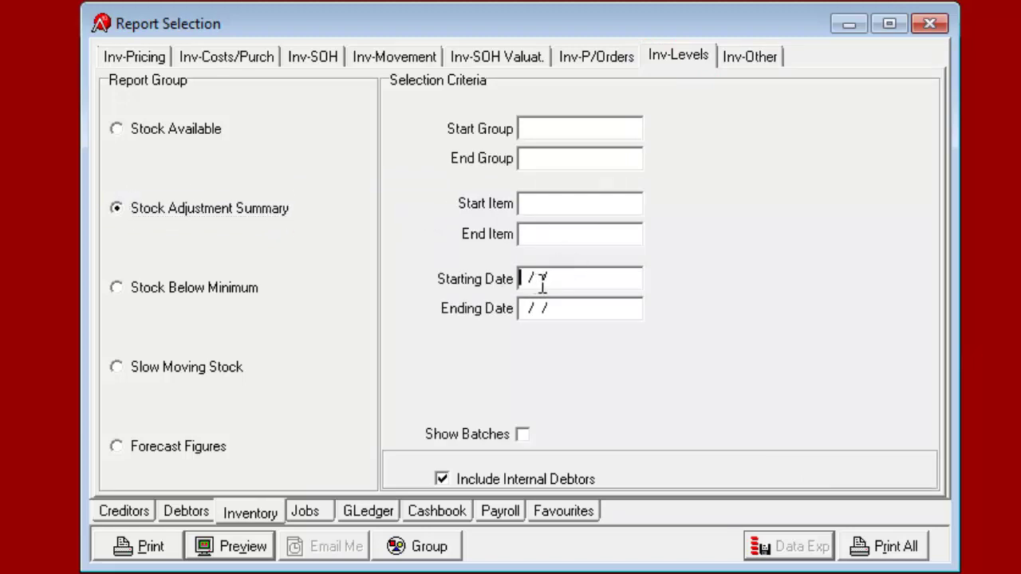
type("2")
type("0/06/14")
left_click(561, 308)
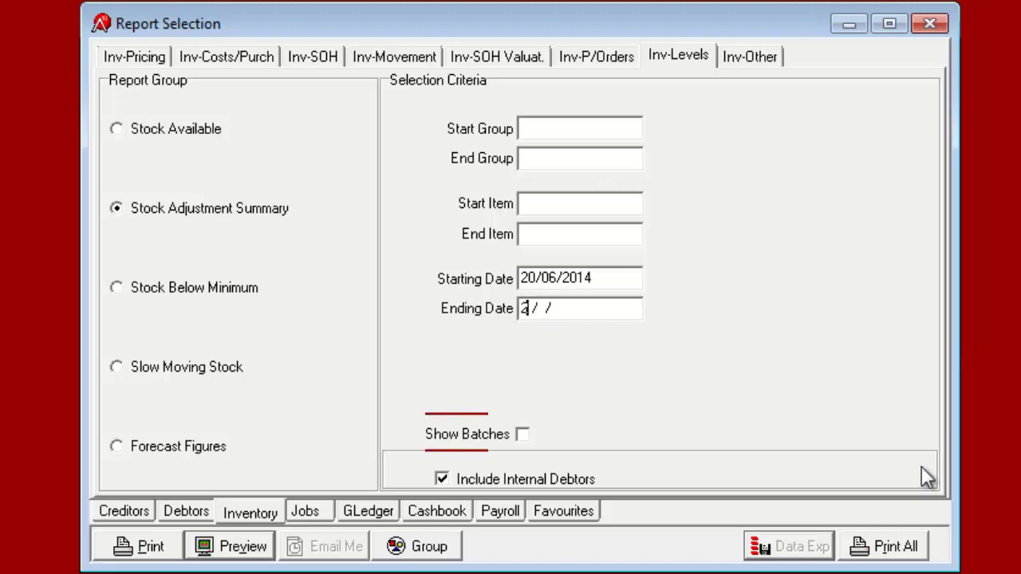
type("20/06/2014")
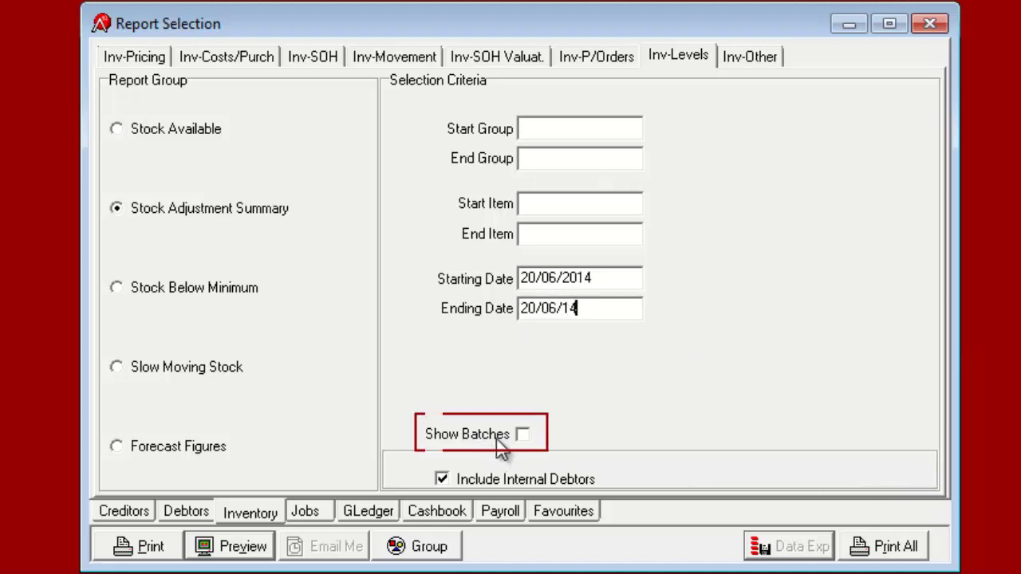
left_click(496, 437)
left_click(243, 549)
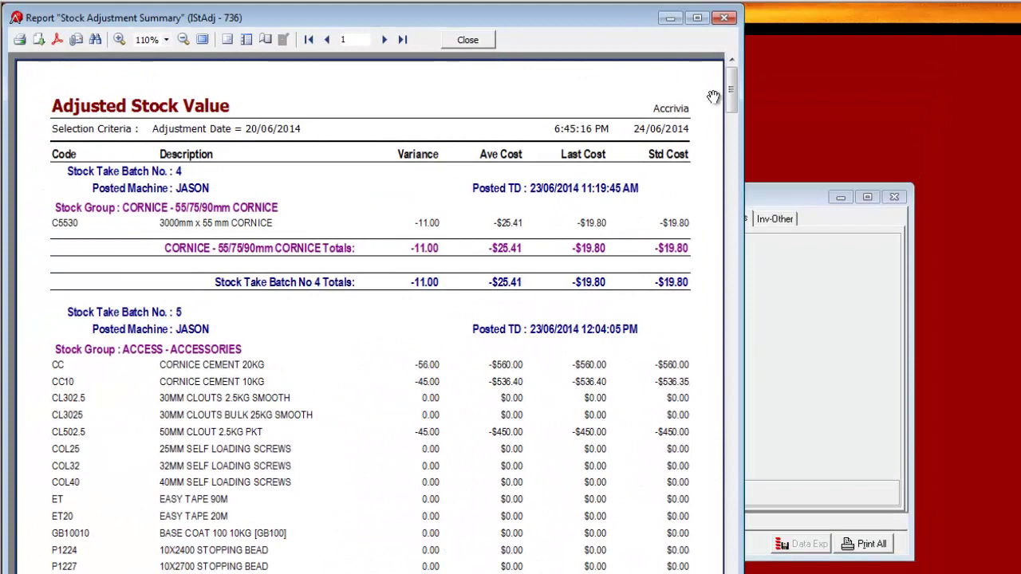
left_click(724, 17)
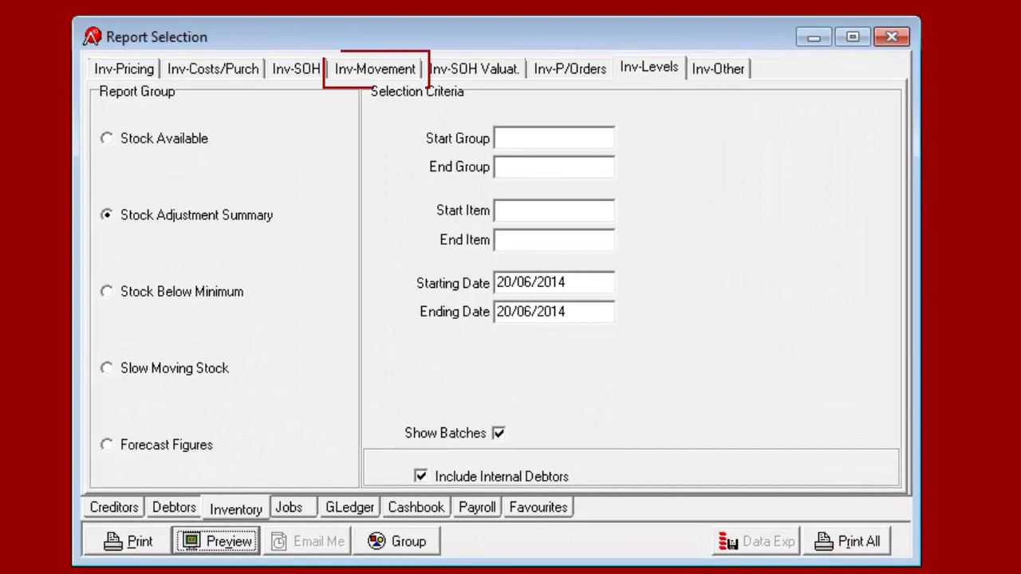
Step: Select the Stock Adj Sum by WH report from the Inv-Movement reports
left_click(391, 68)
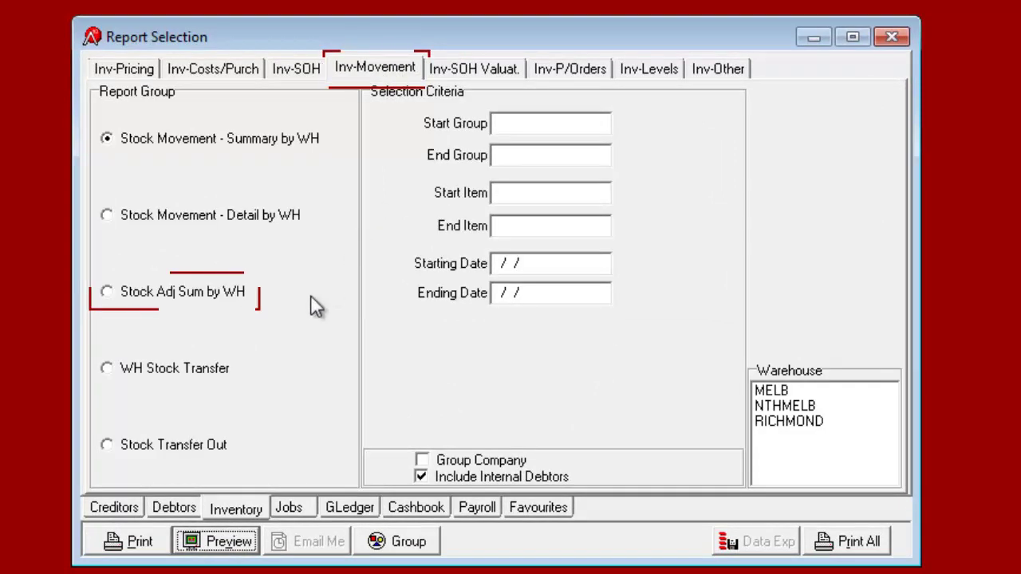
left_click(215, 297)
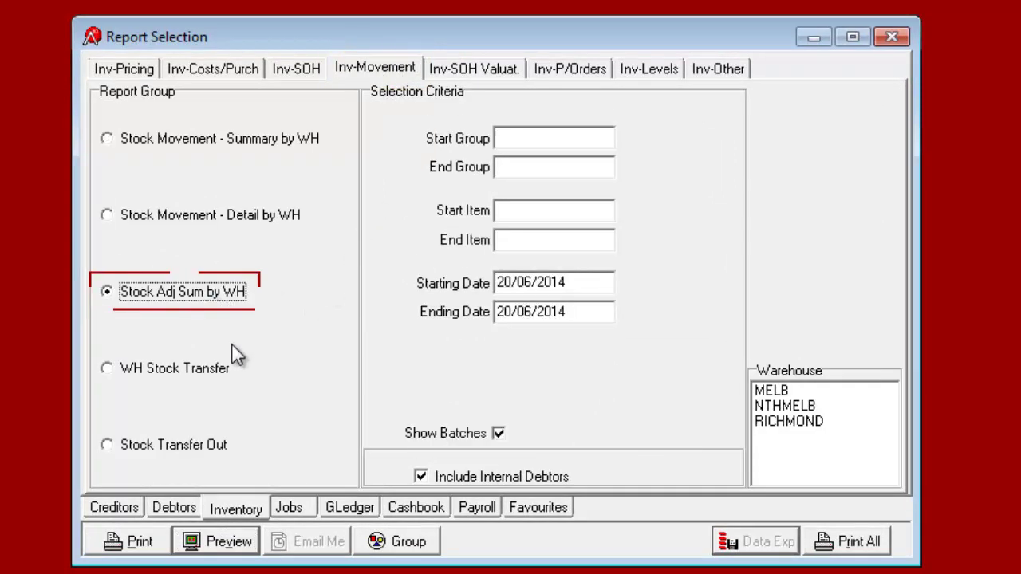